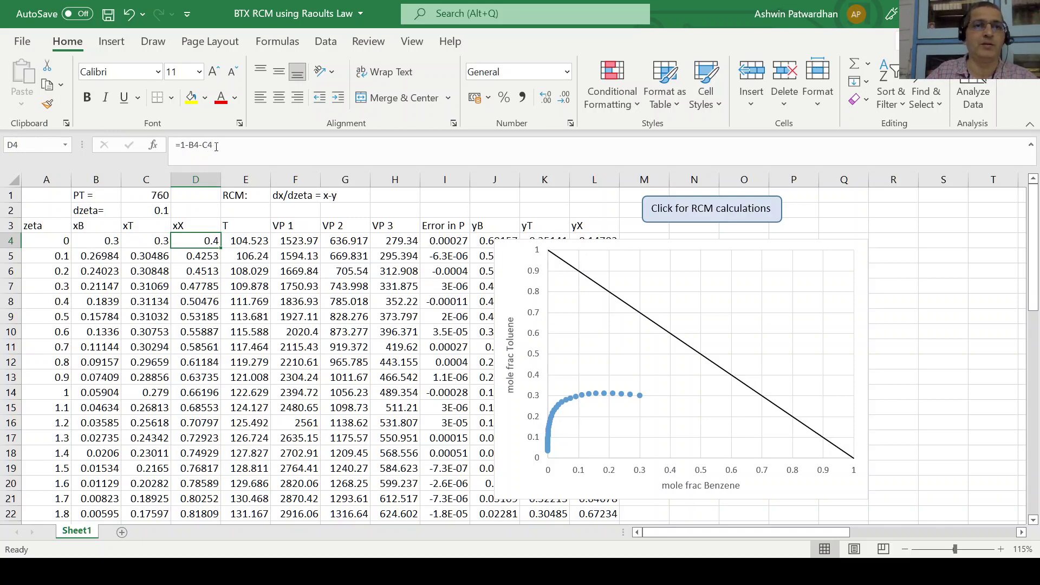
# - Examine the temperature in E4 and the three component vapour pressure formulas in F4, G4 and H4
pyautogui.click(241, 241)
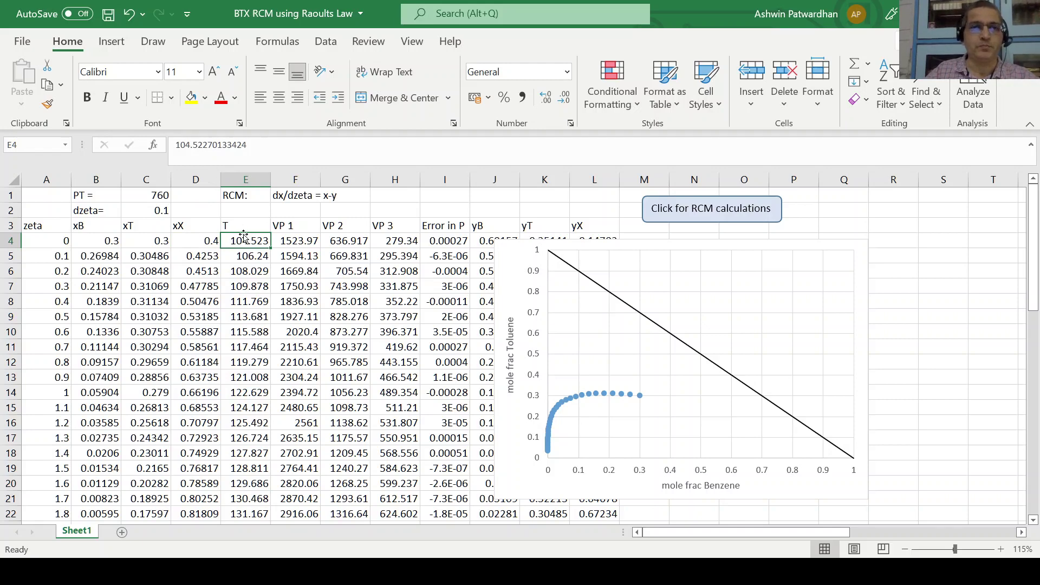
pyautogui.click(297, 241)
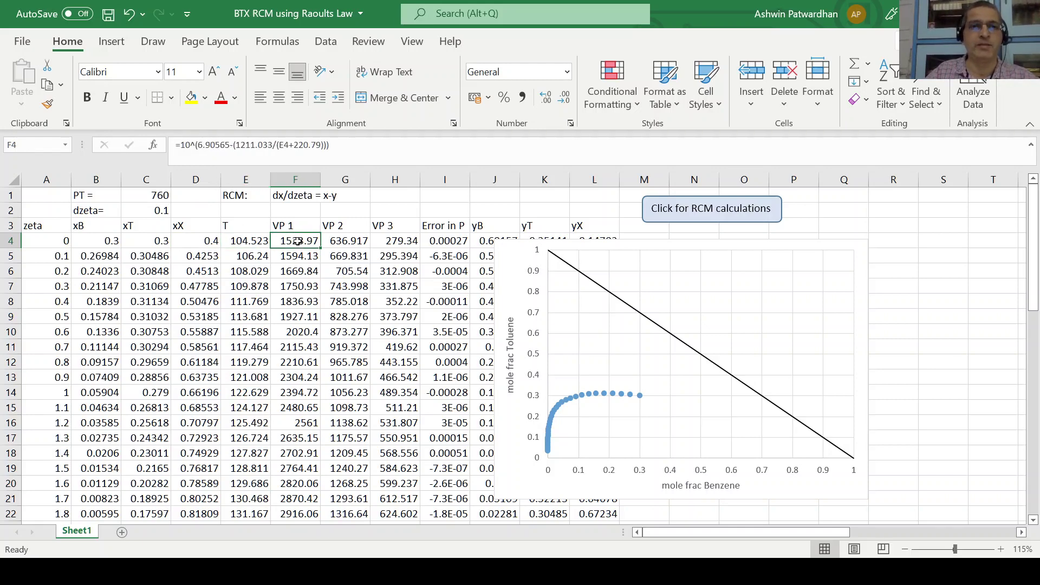
pyautogui.click(333, 241)
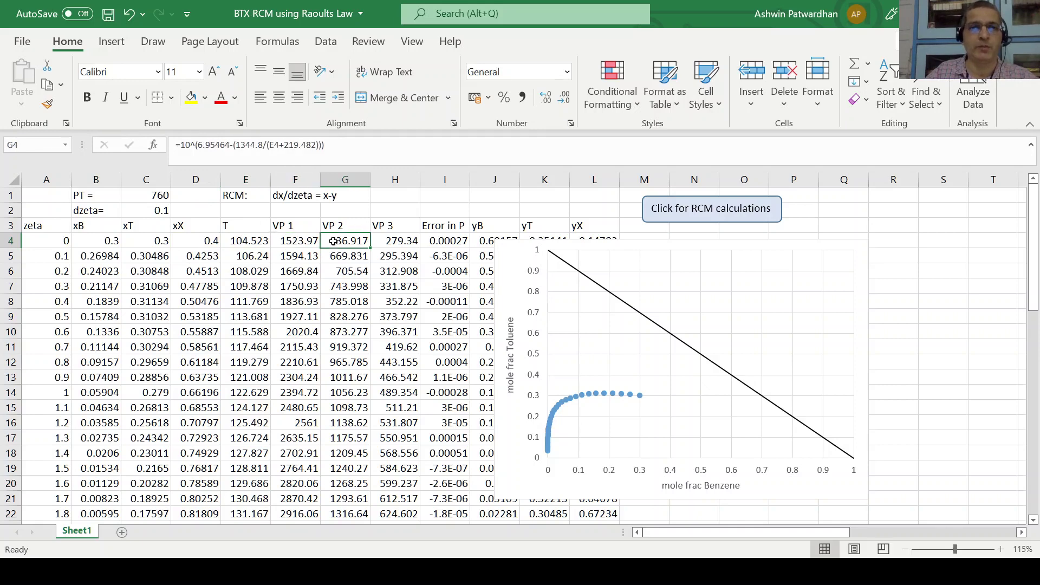
pyautogui.click(381, 239)
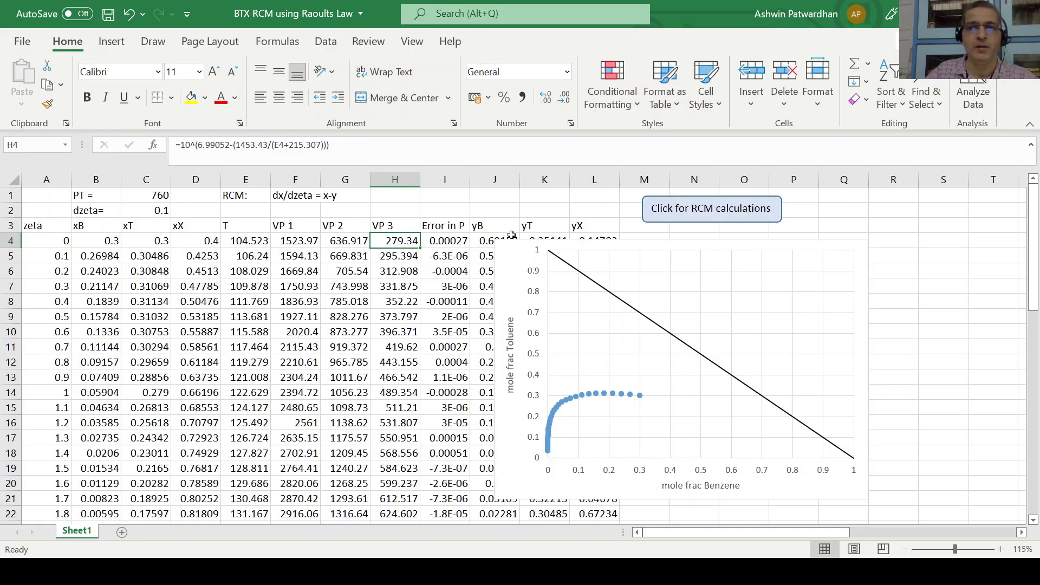
# - Move the residue curve chart clear of the yB and yT columns and review the pressure error formula in I4
pyautogui.moveTo(662, 242); pyautogui.dragTo(766, 252)
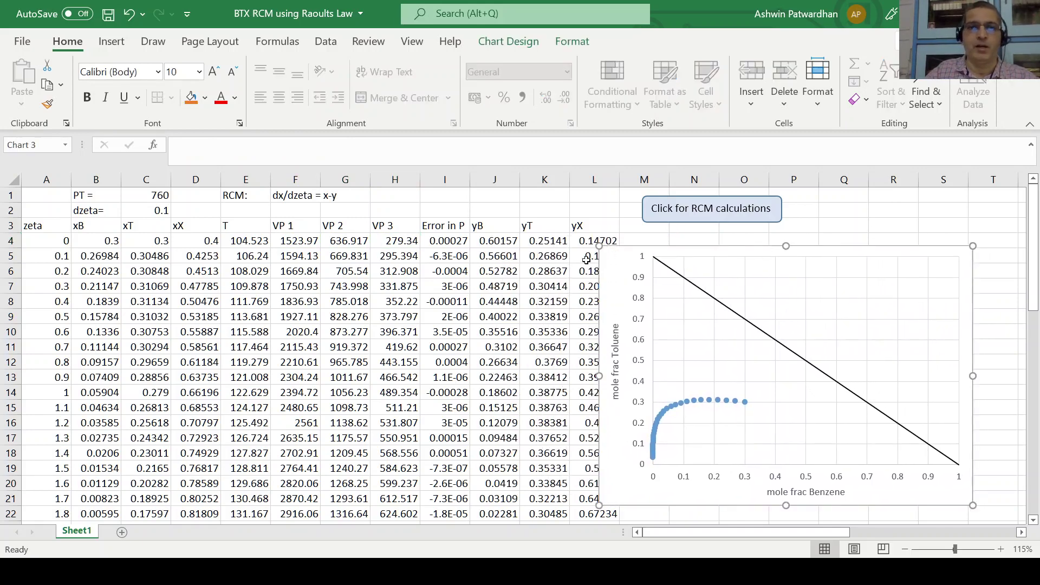
pyautogui.click(447, 241)
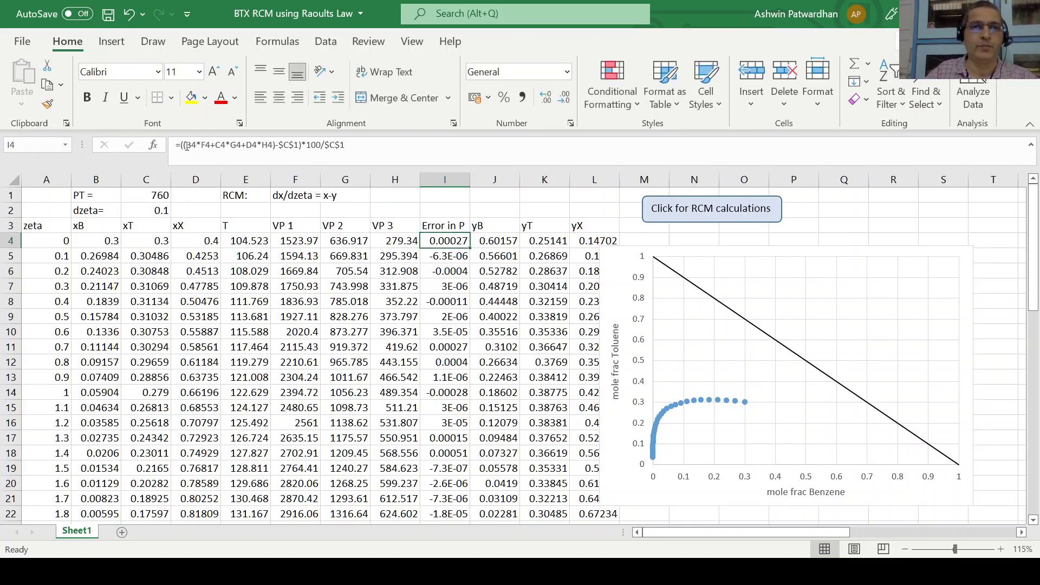
pyautogui.click(394, 150)
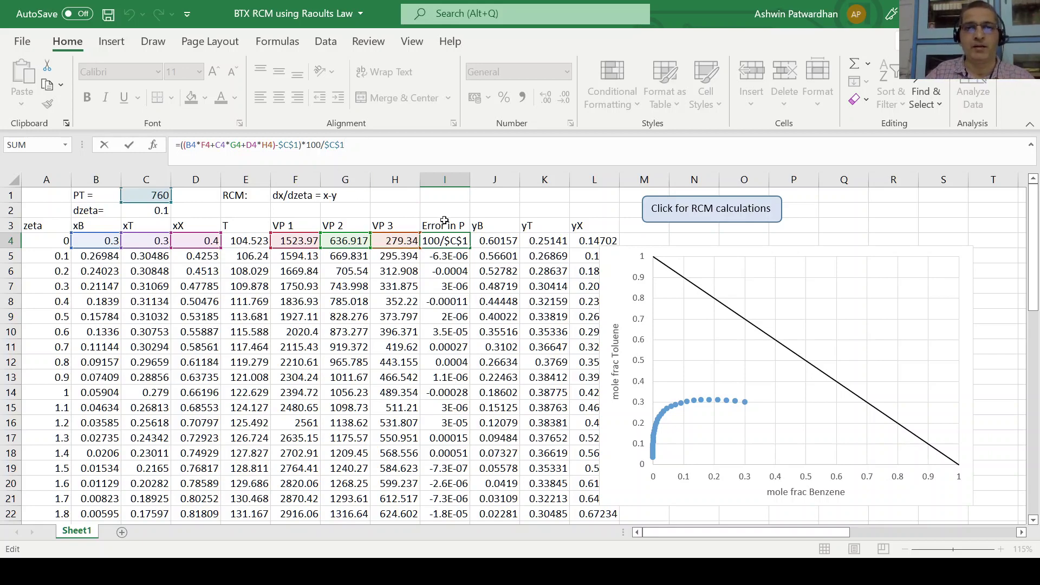
pyautogui.press('Escape')
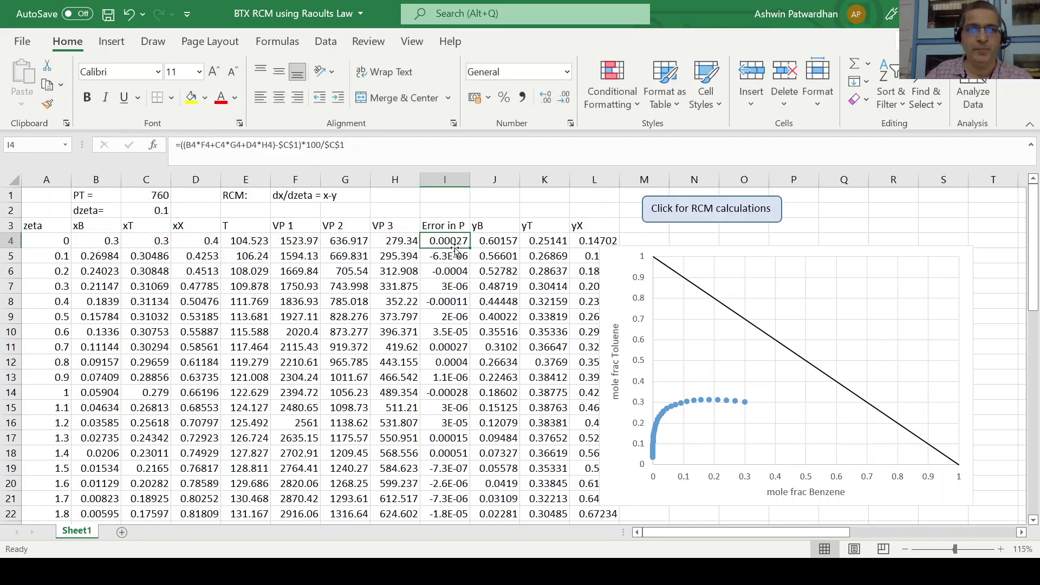
# - Try to solve the pressure error in I4 by picking the temperature cell E4 as the variable
pyautogui.click(335, 43)
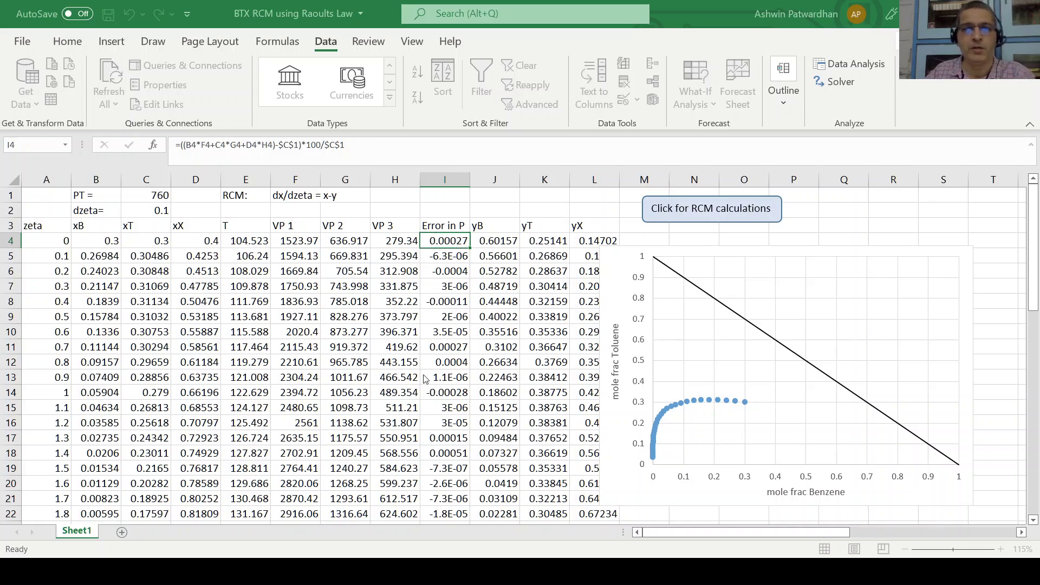
pyautogui.click(246, 241)
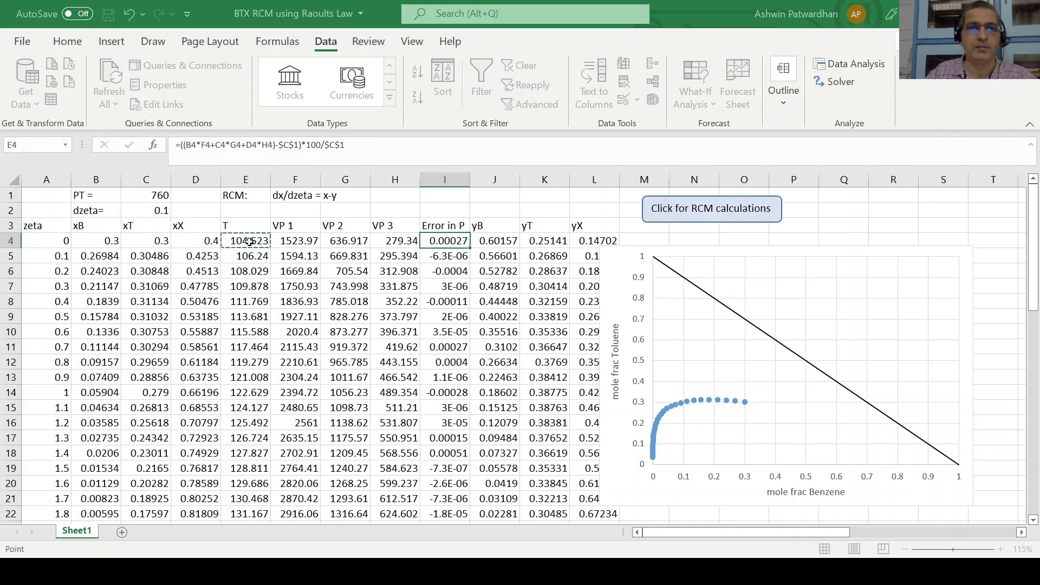
pyautogui.press('Return')
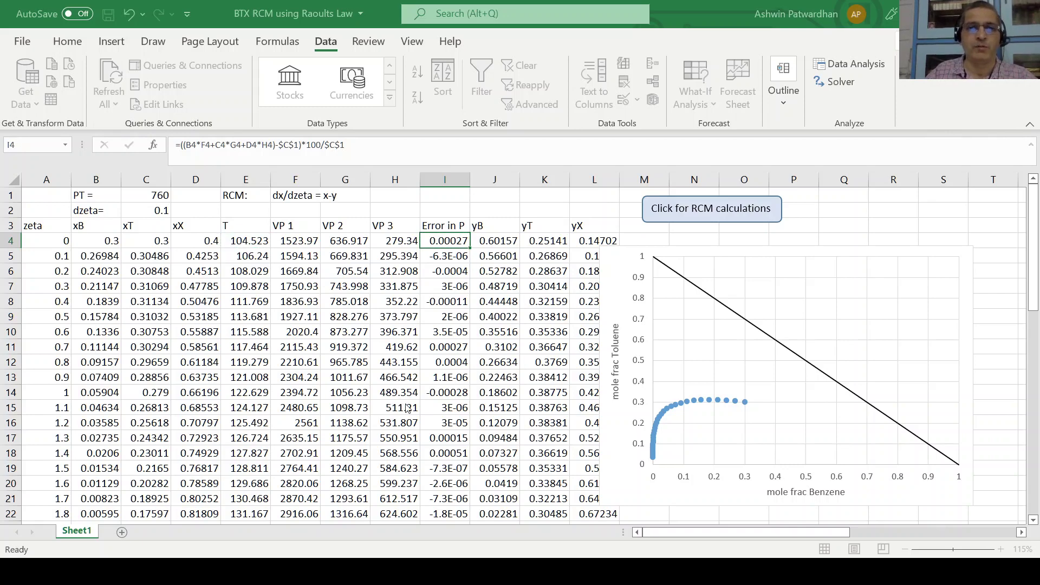
# - Review the vapour mole fraction formulas for yB, yT and yX in J4, K4 and L4
pyautogui.click(494, 242)
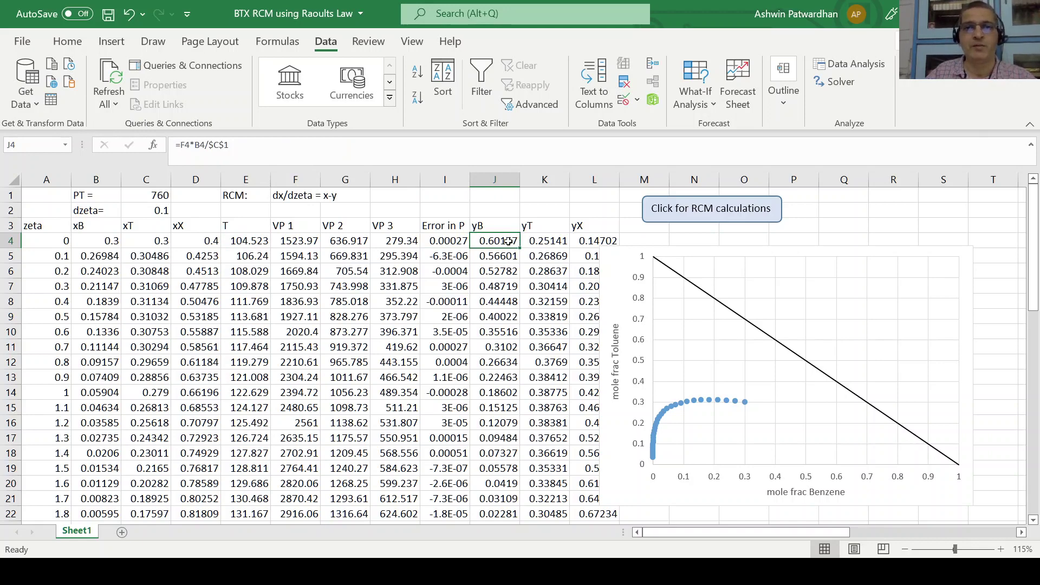
pyautogui.click(544, 243)
pyautogui.click(580, 240)
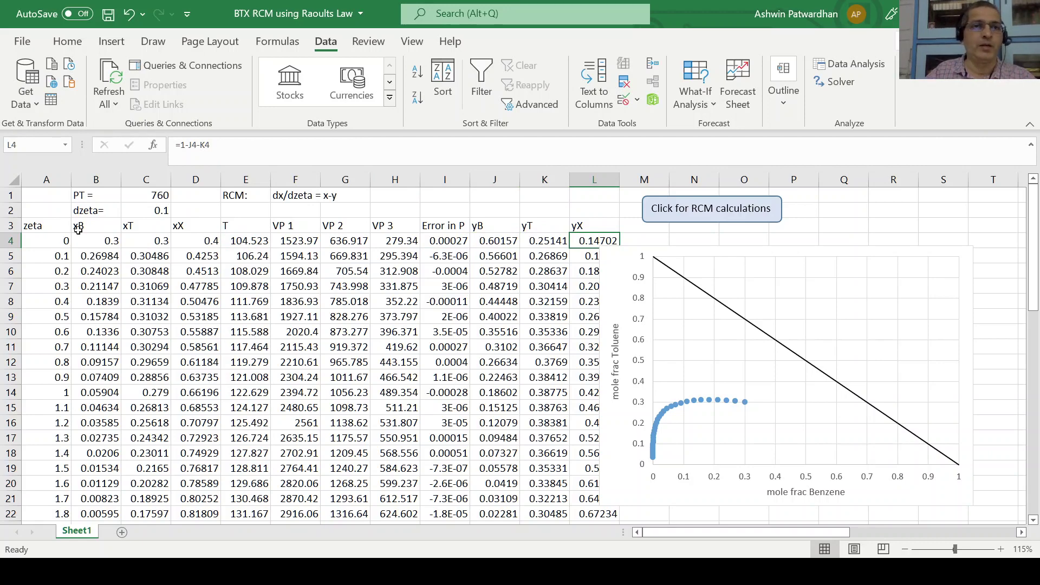
# - Check the dzeta step size in C2 and the zeta, xB, xT and xX formulas in row 5
pyautogui.click(167, 211)
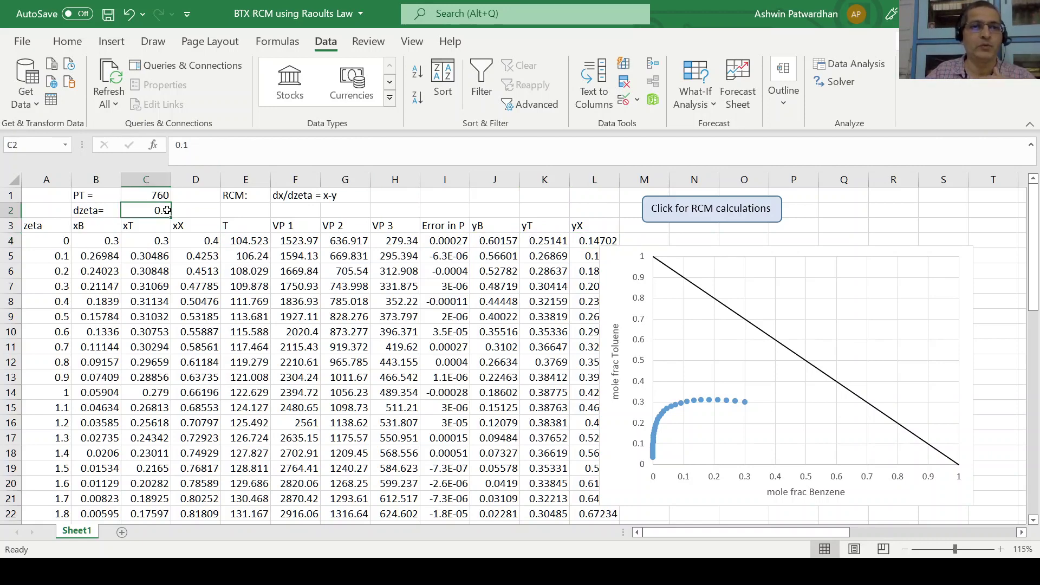
pyautogui.click(47, 258)
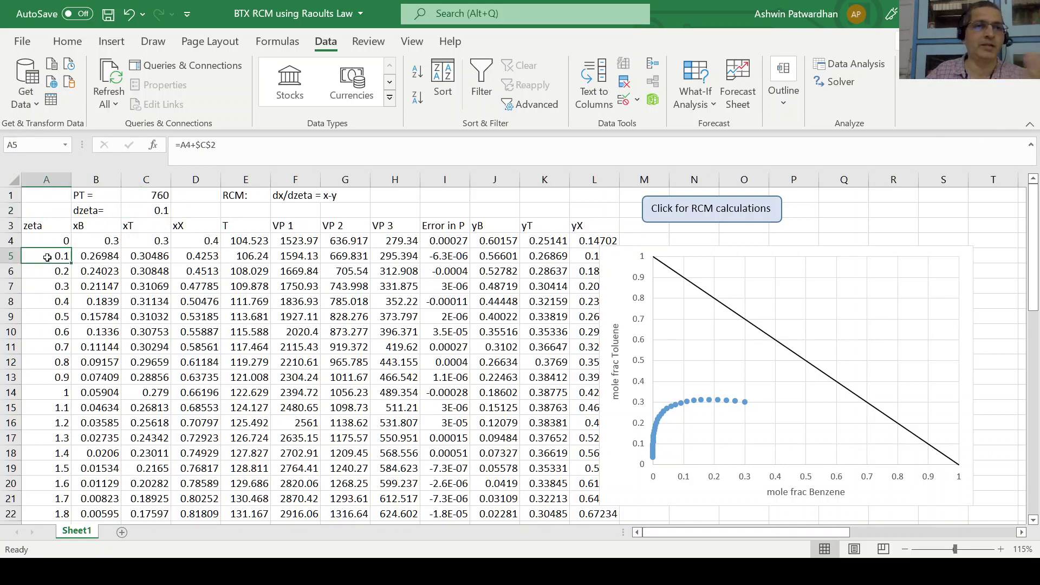
pyautogui.click(103, 257)
pyautogui.click(132, 254)
pyautogui.click(179, 256)
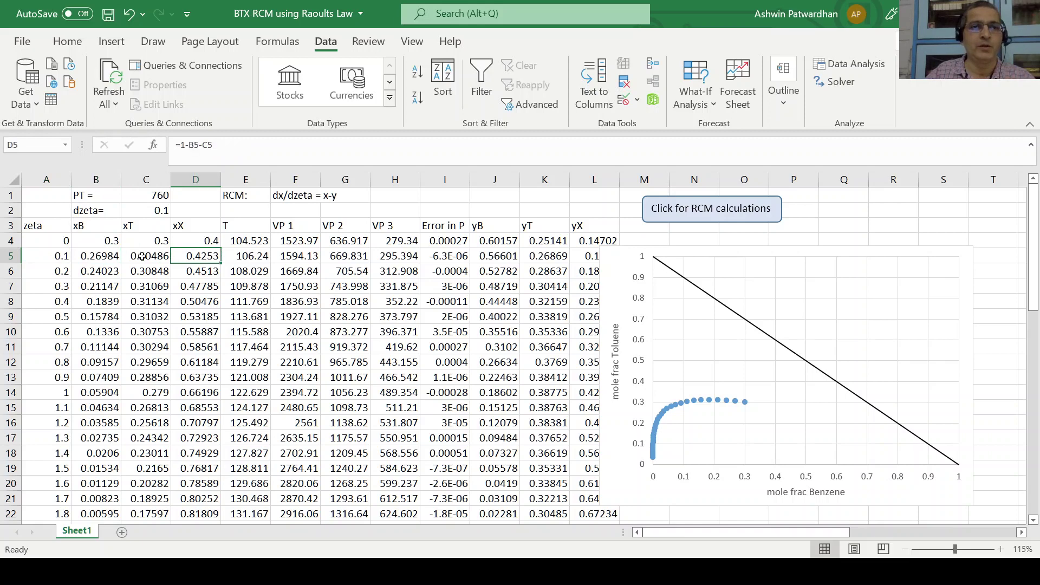
# - Highlight xB and xT in rows 4 and 5 together with the RCM equation, dzeta, and the row 4 yB and yT cells
pyautogui.moveTo(90, 255); pyautogui.dragTo(144, 259)
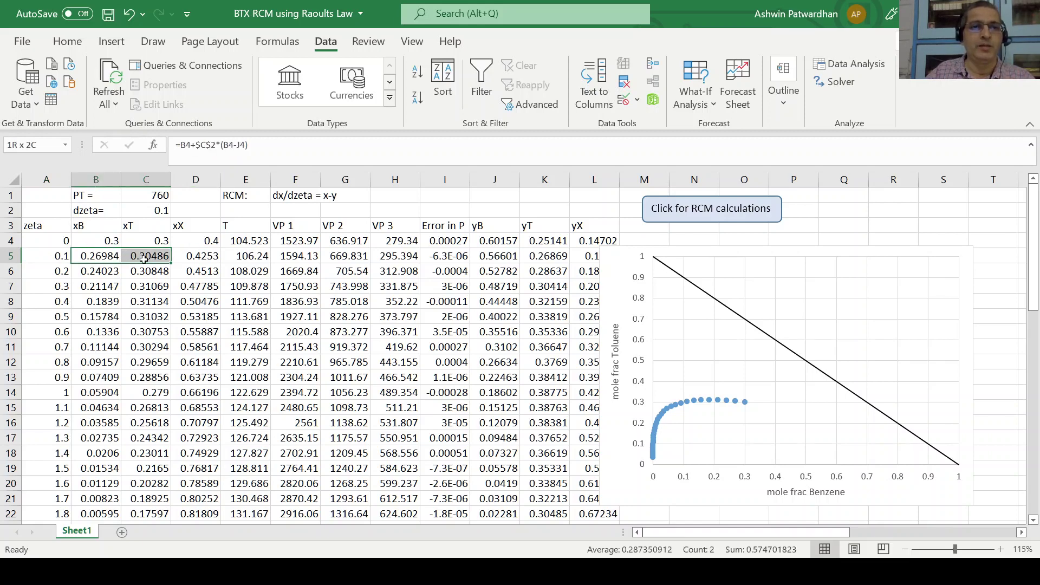
pyautogui.keyDown('ctrl'); pyautogui.click(110, 240); pyautogui.keyUp('ctrl')
pyautogui.keyDown('ctrl'); pyautogui.click(135, 239); pyautogui.keyUp('ctrl')
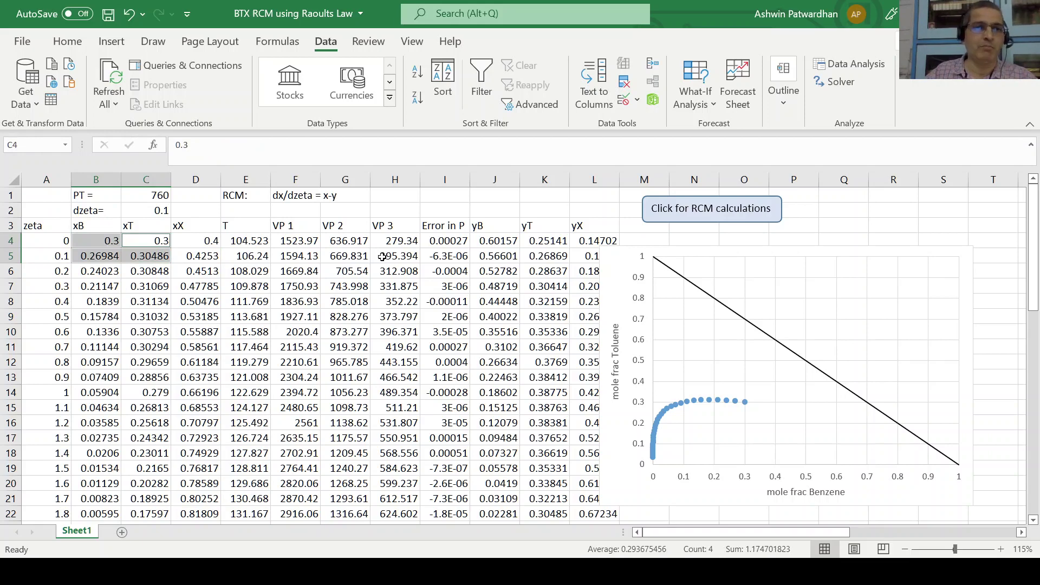
pyautogui.keyDown('ctrl'); pyautogui.click(301, 195); pyautogui.keyUp('ctrl')
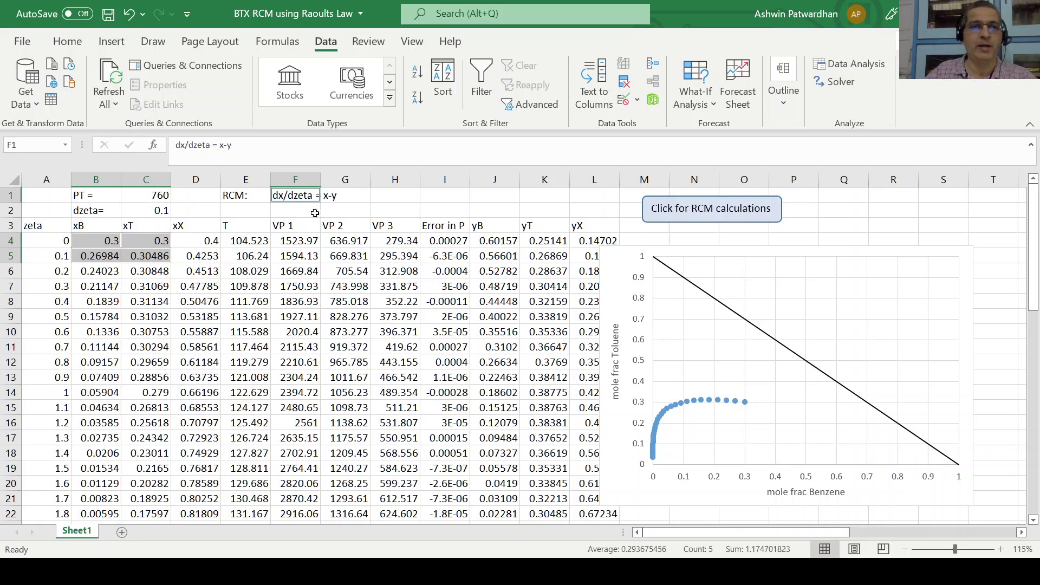
pyautogui.keyDown('ctrl'); pyautogui.click(142, 208); pyautogui.keyUp('ctrl')
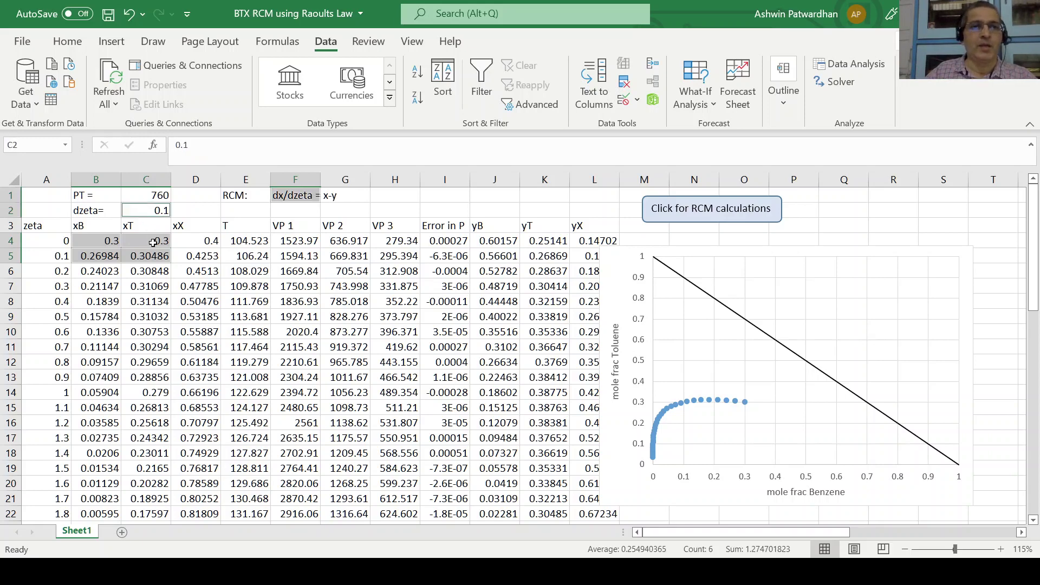
pyautogui.keyDown('ctrl'); pyautogui.click(489, 240); pyautogui.keyUp('ctrl')
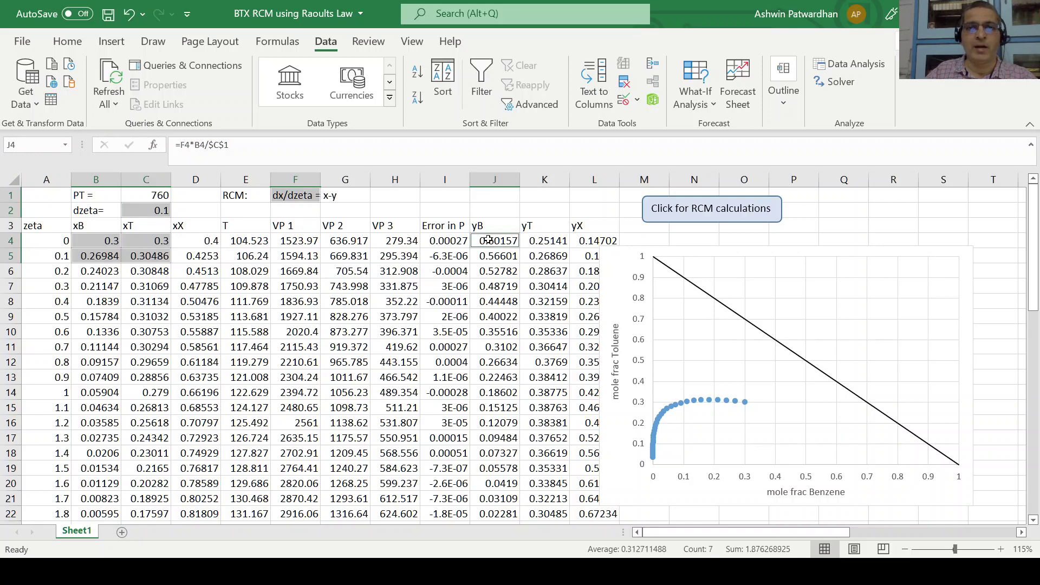
pyautogui.keyDown('ctrl'); pyautogui.click(534, 245); pyautogui.keyUp('ctrl')
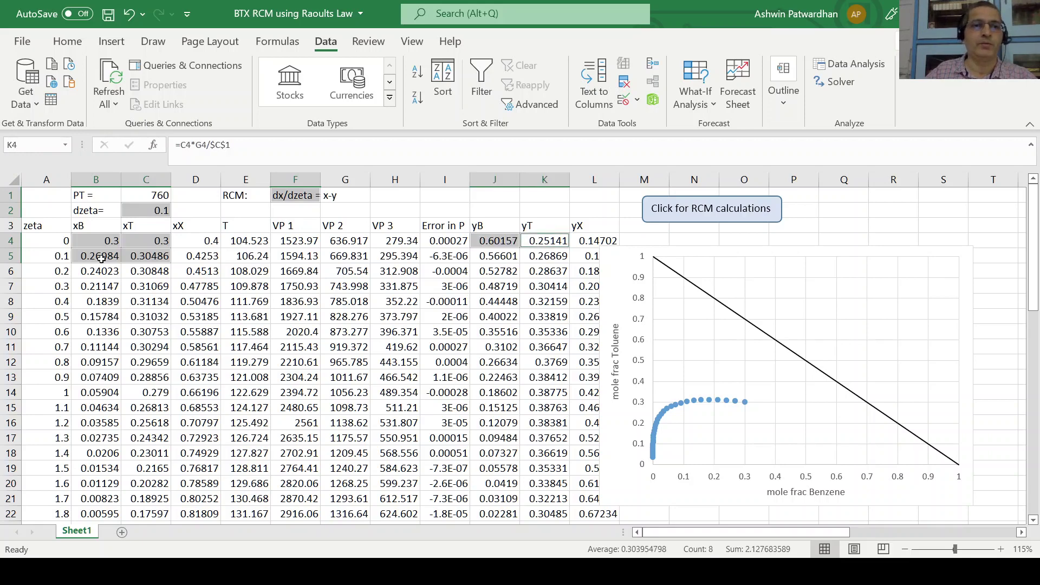
# - Trace how the xB and xT formulas in B5 and C5 use the row 4 liquid and vapour fractions and dzeta
pyautogui.click(127, 254)
pyautogui.click(113, 243)
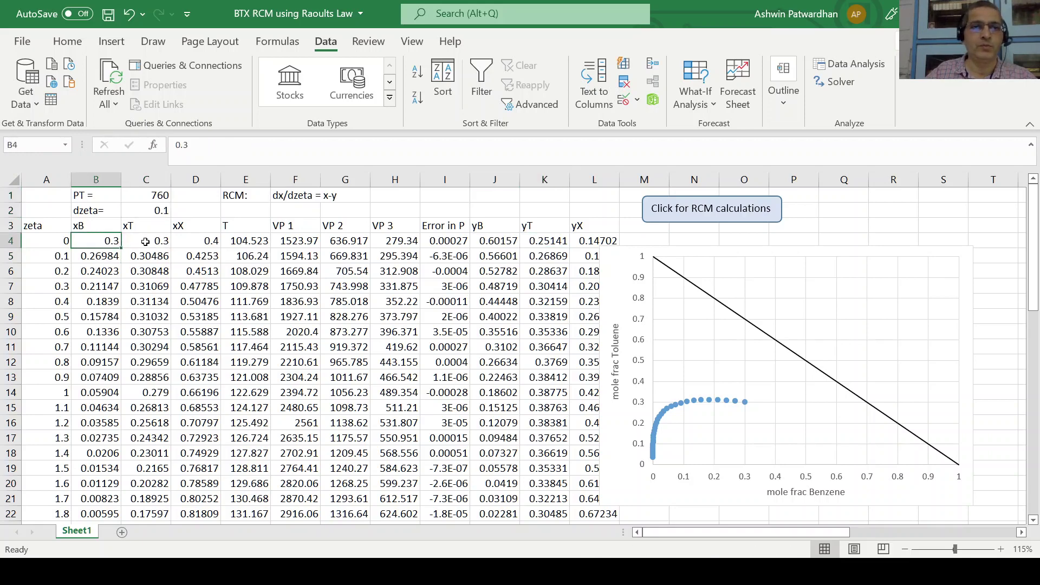
pyautogui.keyDown('ctrl'); pyautogui.click(145, 241); pyautogui.keyUp('ctrl')
pyautogui.keyDown('ctrl'); pyautogui.click(152, 212); pyautogui.keyUp('ctrl')
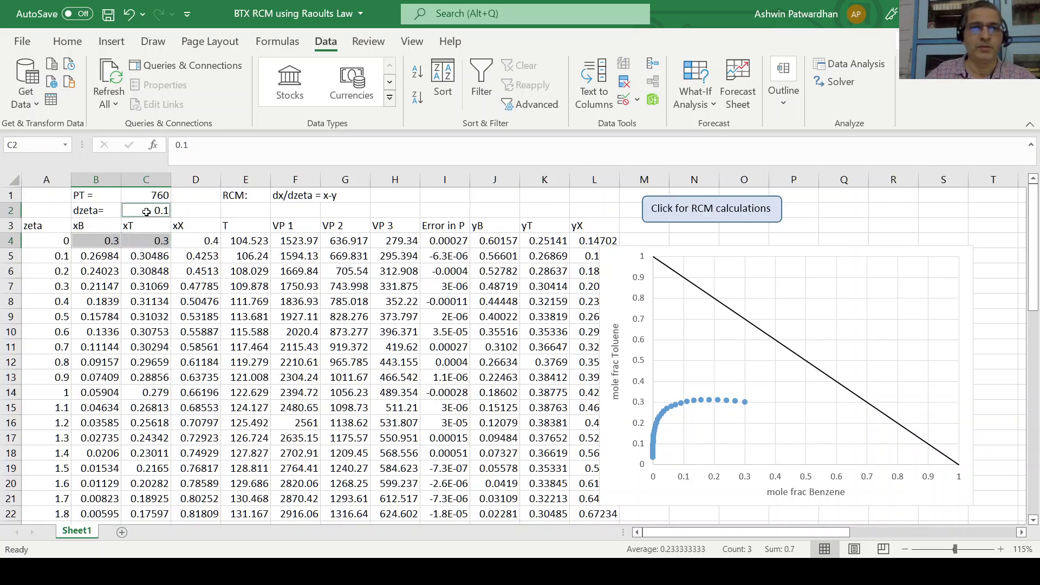
pyautogui.keyDown('ctrl'); pyautogui.click(490, 241); pyautogui.keyUp('ctrl')
pyautogui.keyDown('ctrl'); pyautogui.click(524, 244); pyautogui.keyUp('ctrl')
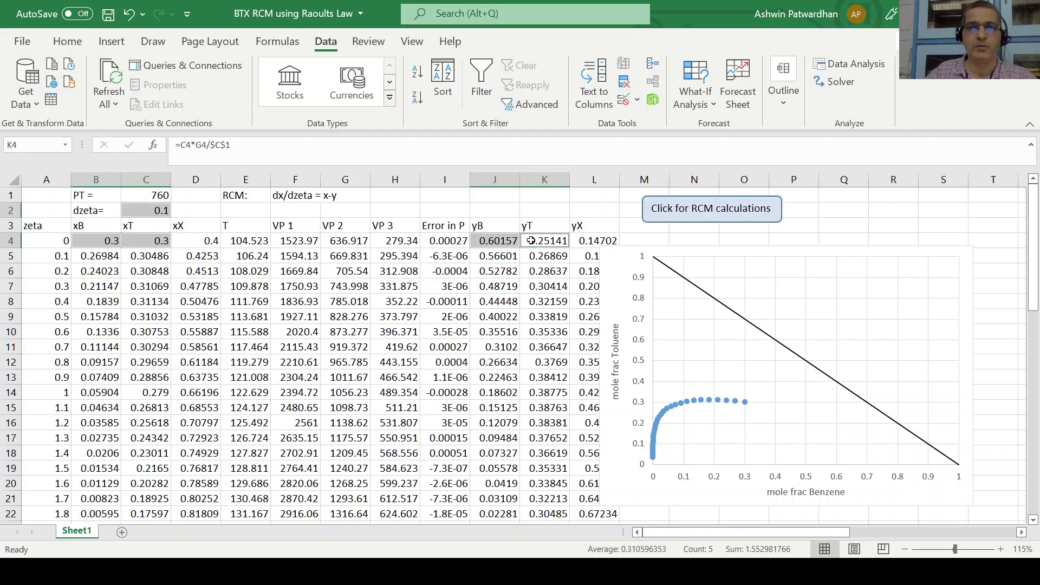
pyautogui.keyDown('ctrl'); pyautogui.click(101, 256); pyautogui.keyUp('ctrl')
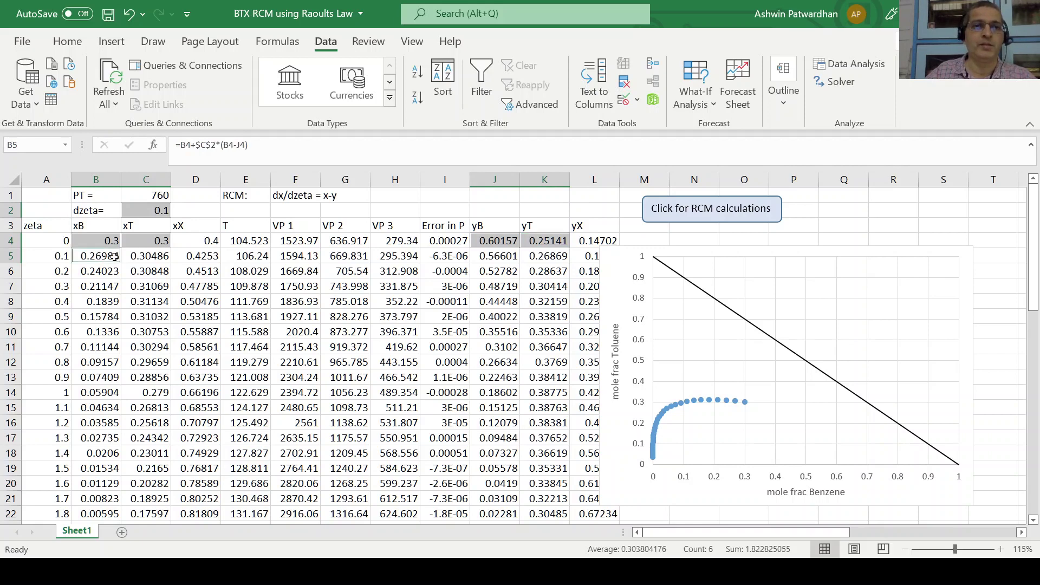
pyautogui.keyDown('ctrl'); pyautogui.click(136, 256); pyautogui.keyUp('ctrl')
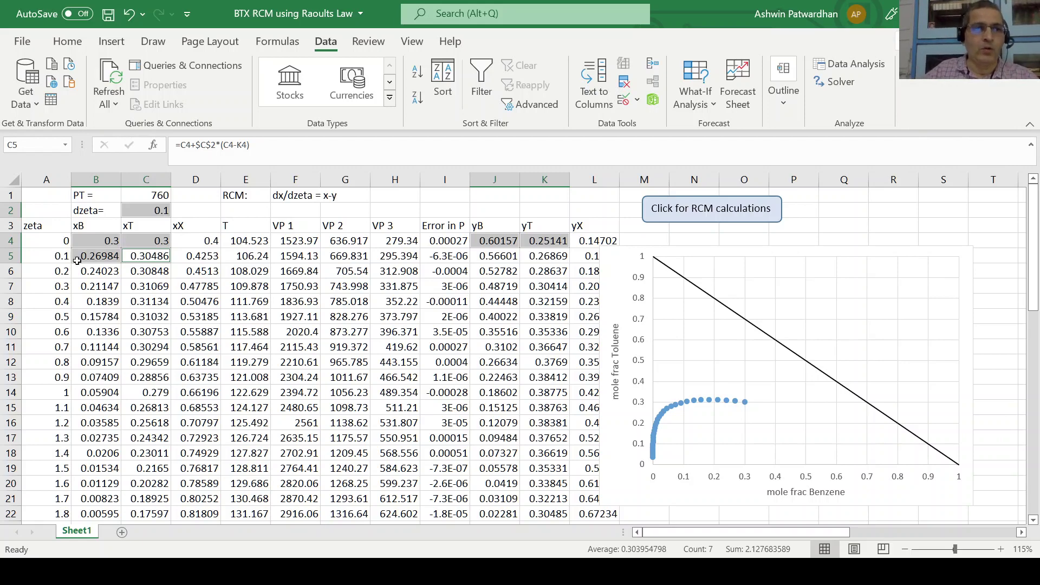
# - Go through the incremental zeta formulas from A5 down to A10
pyautogui.click(54, 251)
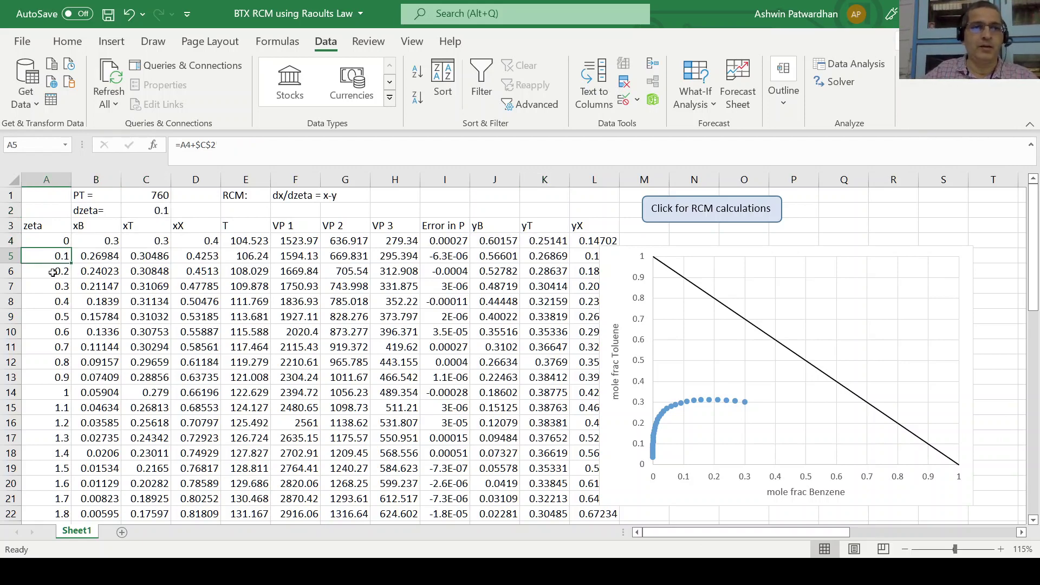
pyautogui.click(53, 270)
pyautogui.click(52, 285)
pyautogui.click(53, 301)
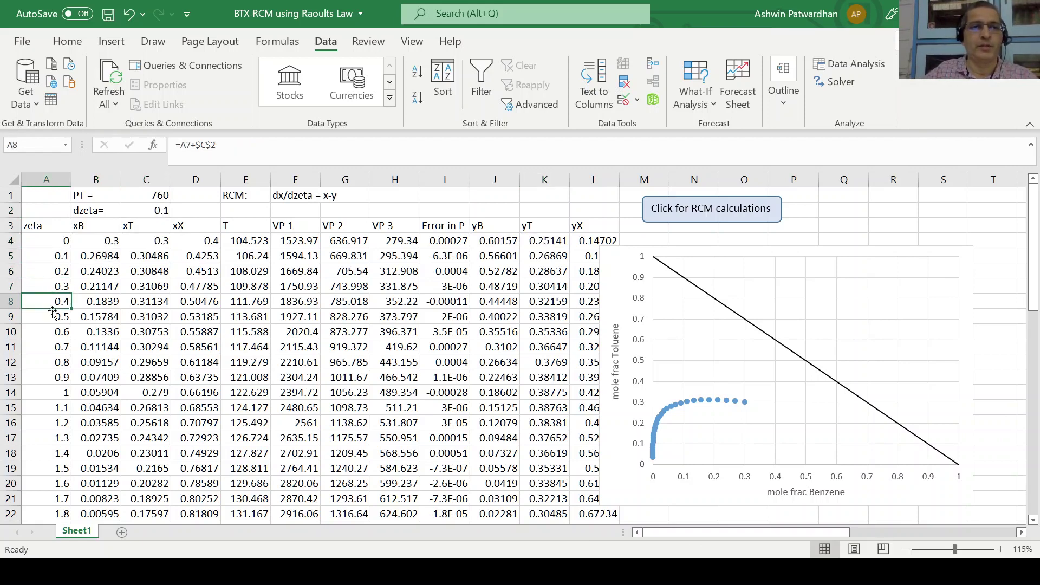
pyautogui.click(53, 316)
pyautogui.click(55, 332)
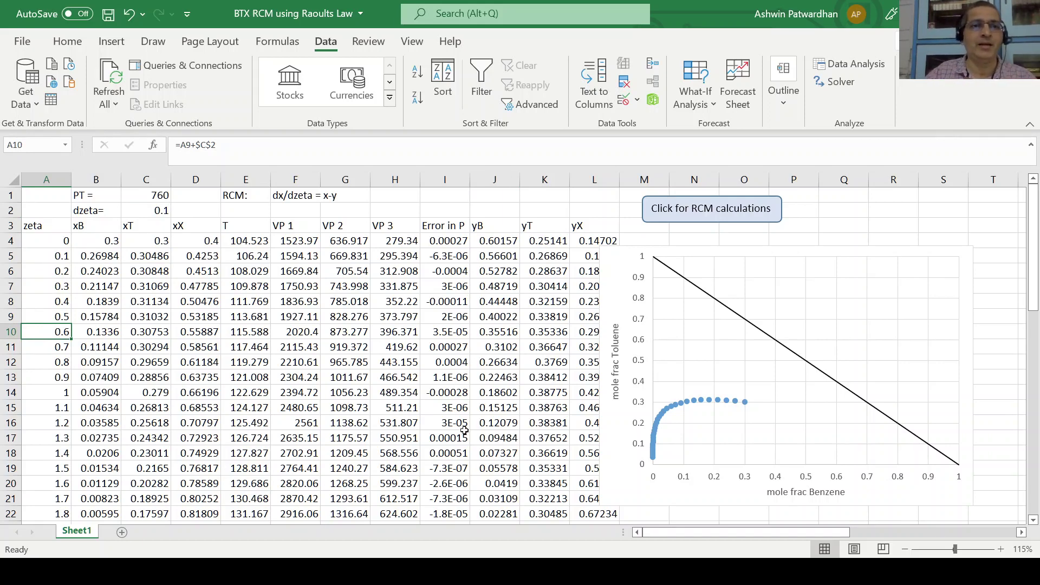
# - Set dzeta in C2 to -0.1 and run the RCM calculations
pyautogui.click(152, 209)
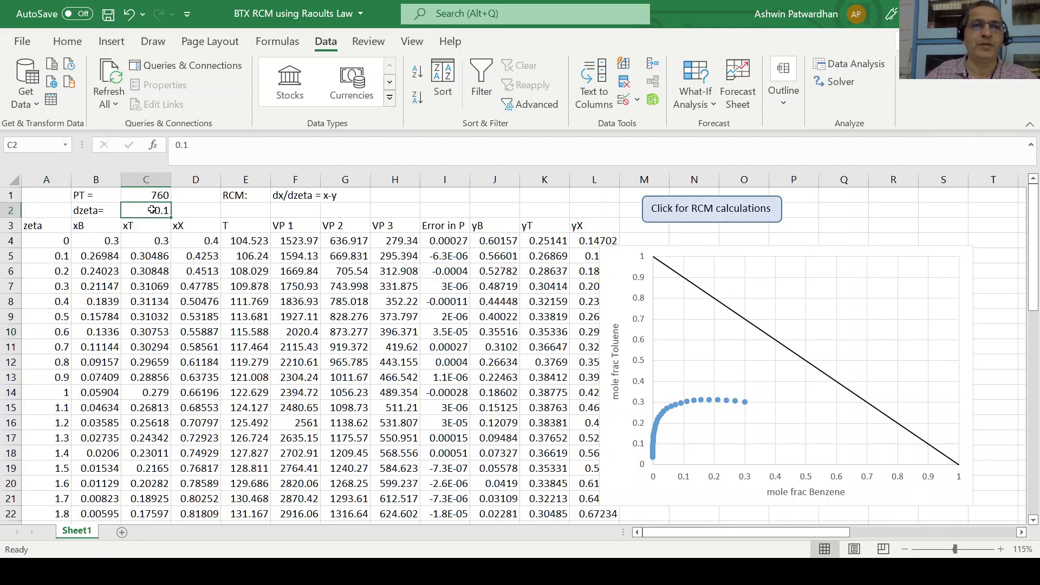
pyautogui.click(172, 145)
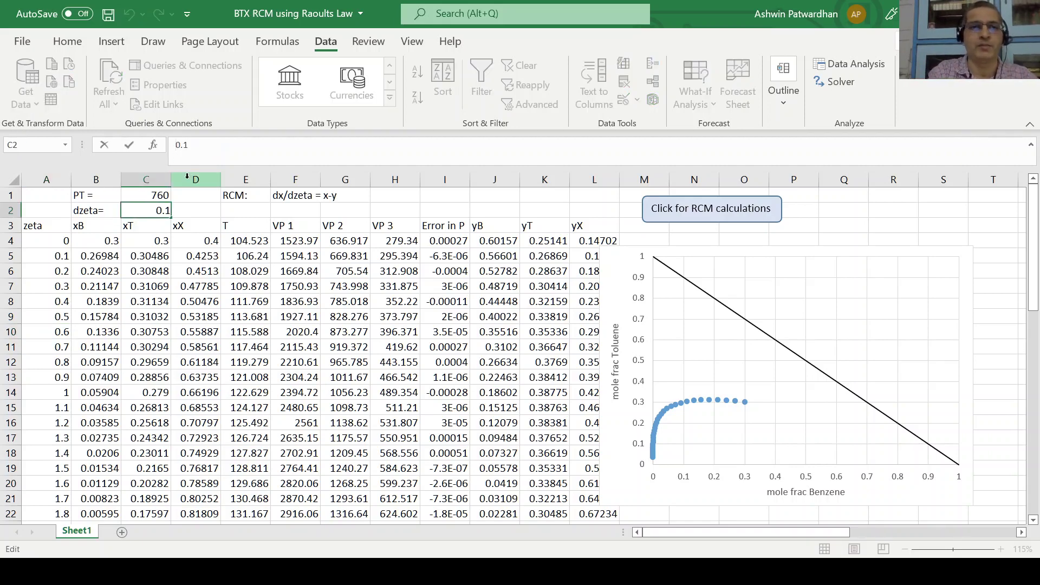
pyautogui.write('-')
pyautogui.press('Return')
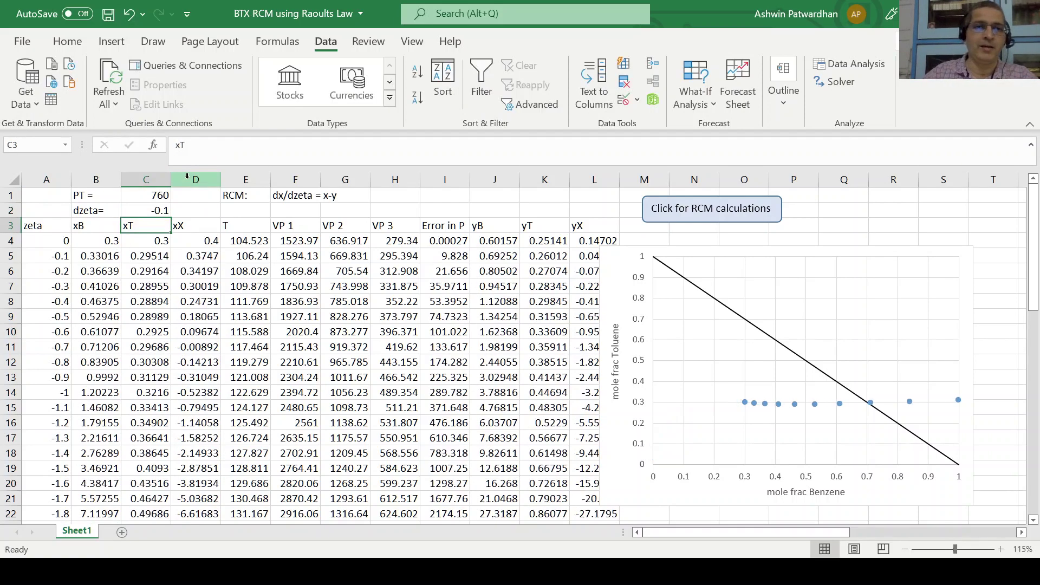
pyautogui.click(698, 216)
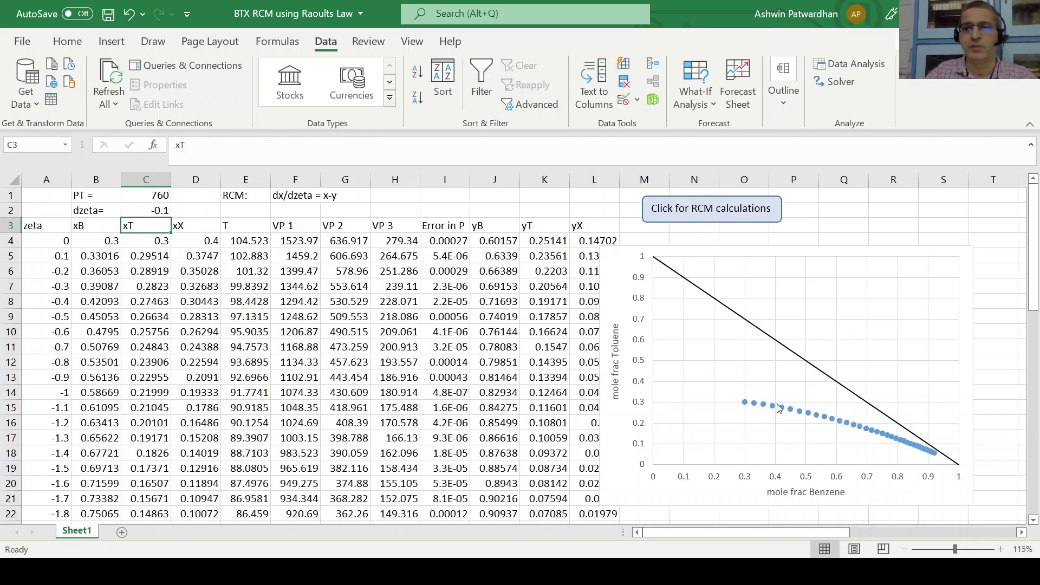
# - Set dzeta in C2 to 0.1
pyautogui.click(146, 212)
pyautogui.write('0')
pyautogui.press('Return')
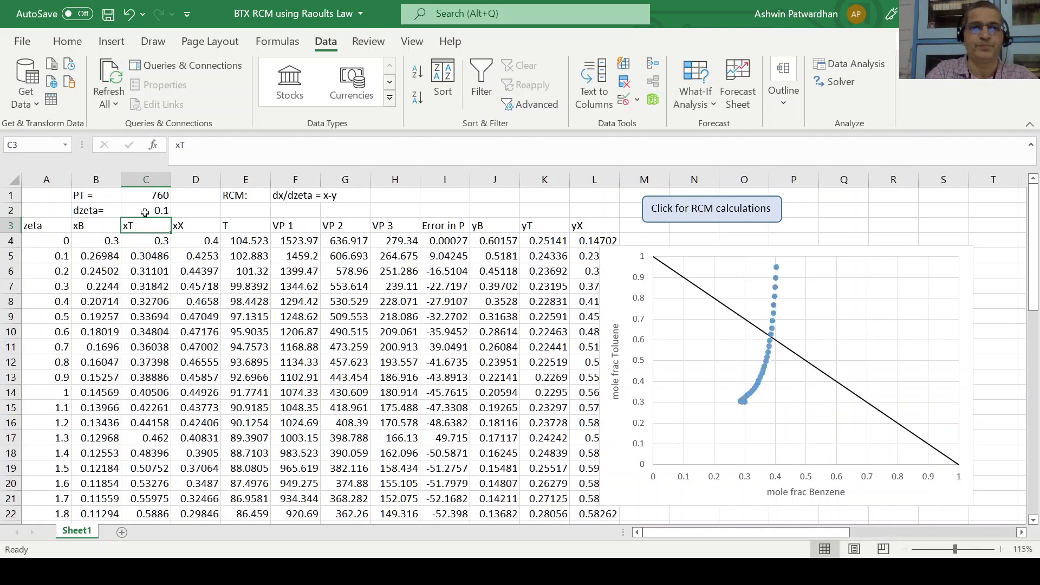
# - Run the RCM calculations for dzeta 0.1, and rerun them with dzeta in C2 set to -0.1
pyautogui.click(672, 212)
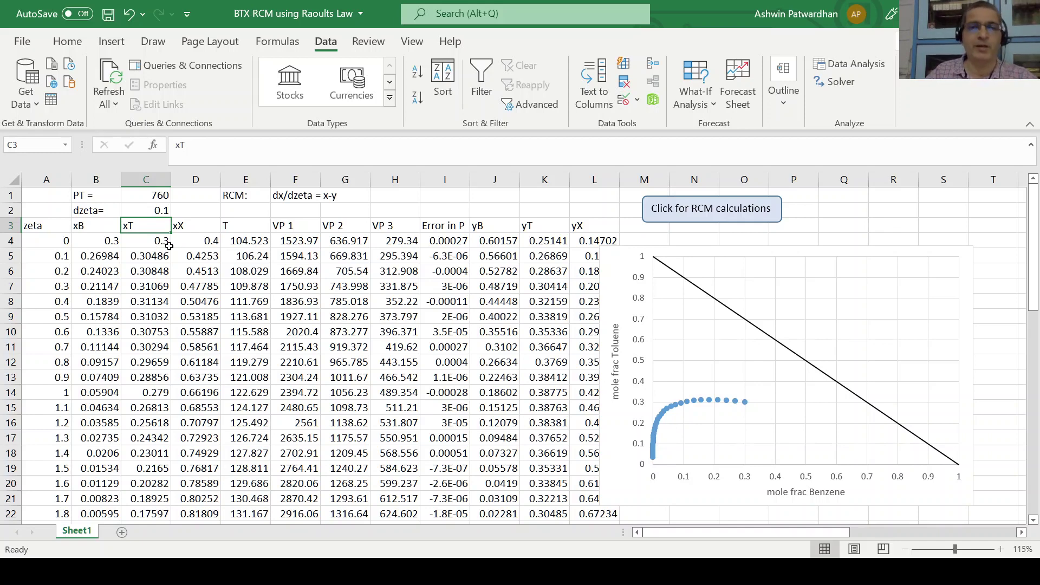
pyautogui.click(147, 212)
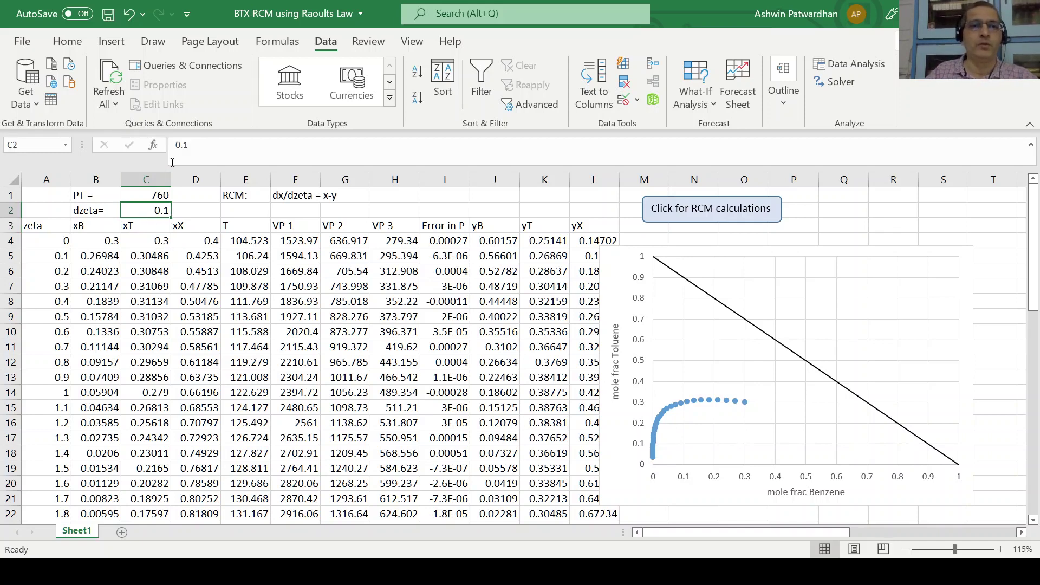
pyautogui.click(176, 147)
pyautogui.write('-')
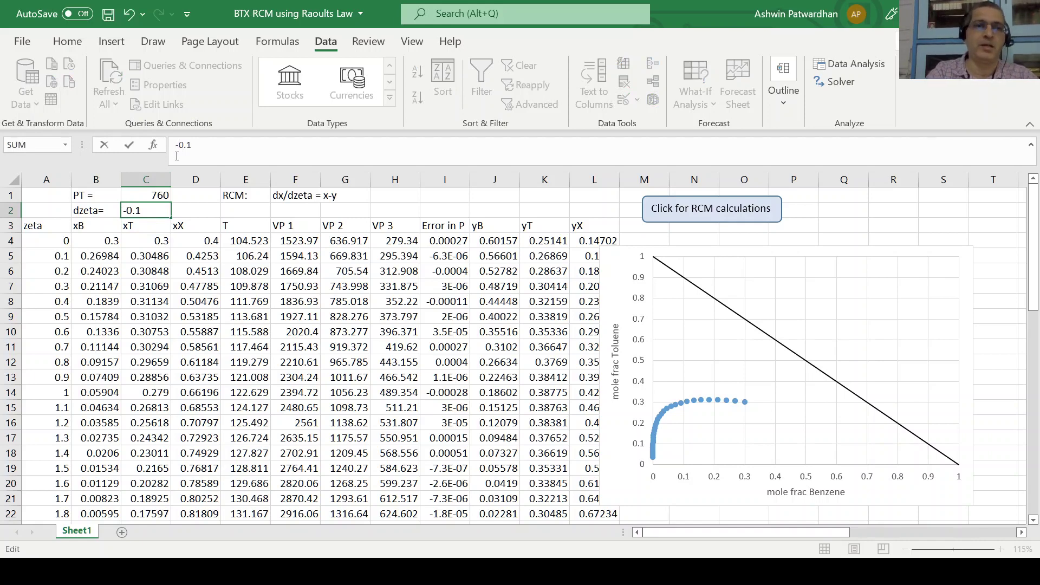
pyautogui.press('Return')
pyautogui.click(659, 215)
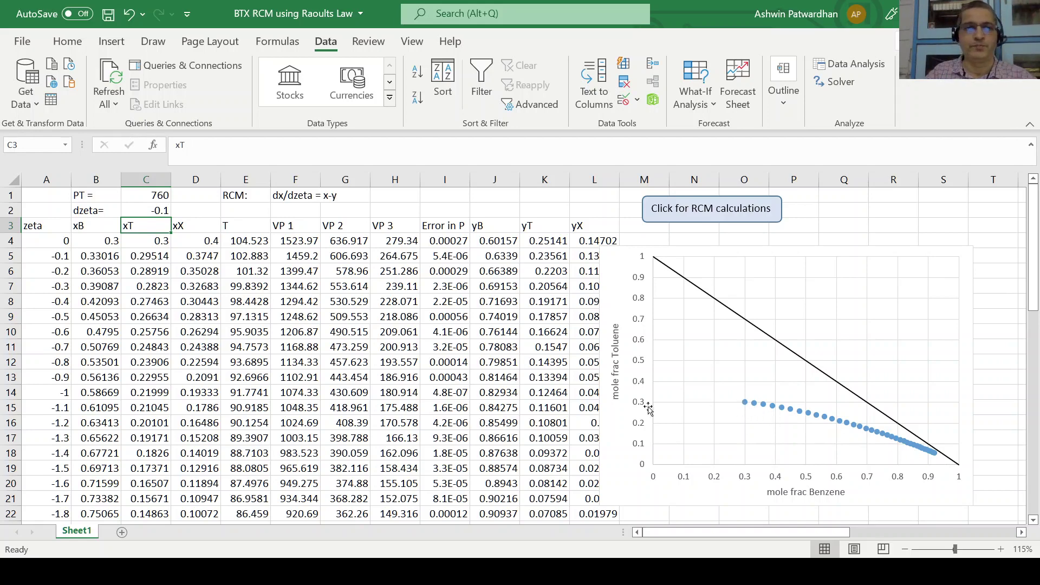
# - Set dzeta in C2 back to 0.1 and run the RCM calculations
pyautogui.click(127, 210)
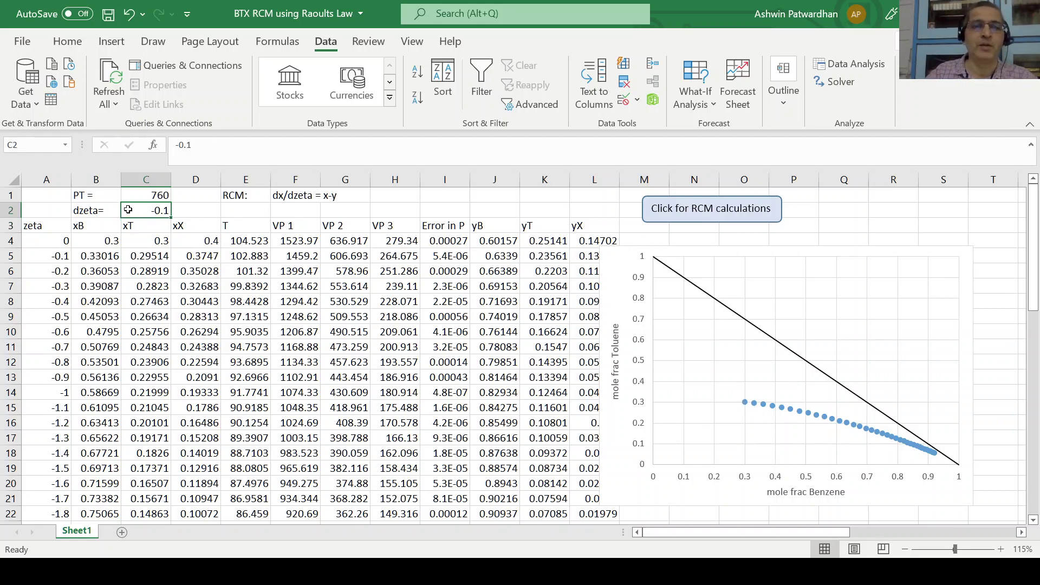
pyautogui.write('0.1')
pyautogui.press('Return')
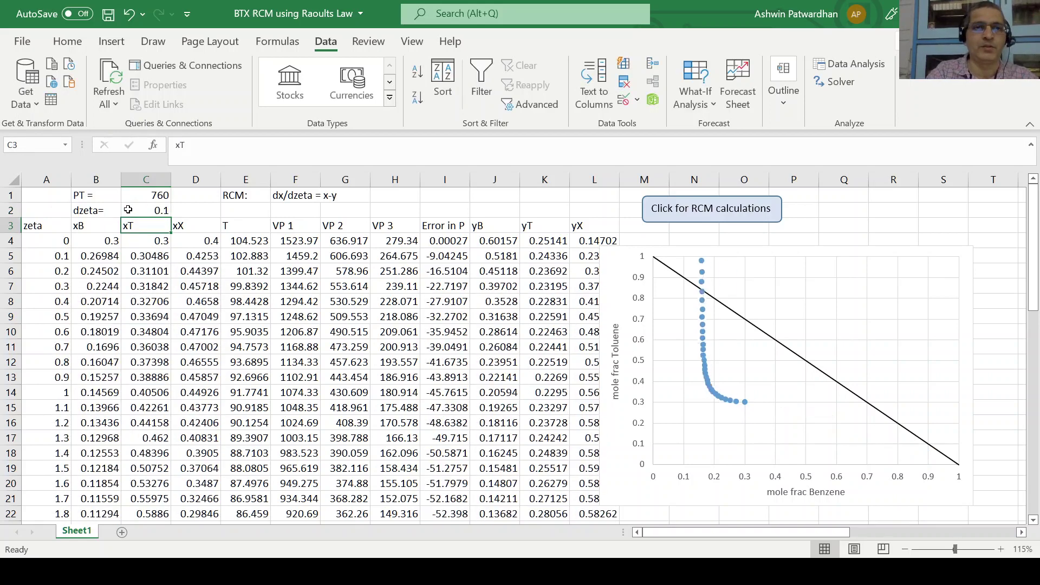
pyautogui.click(665, 223)
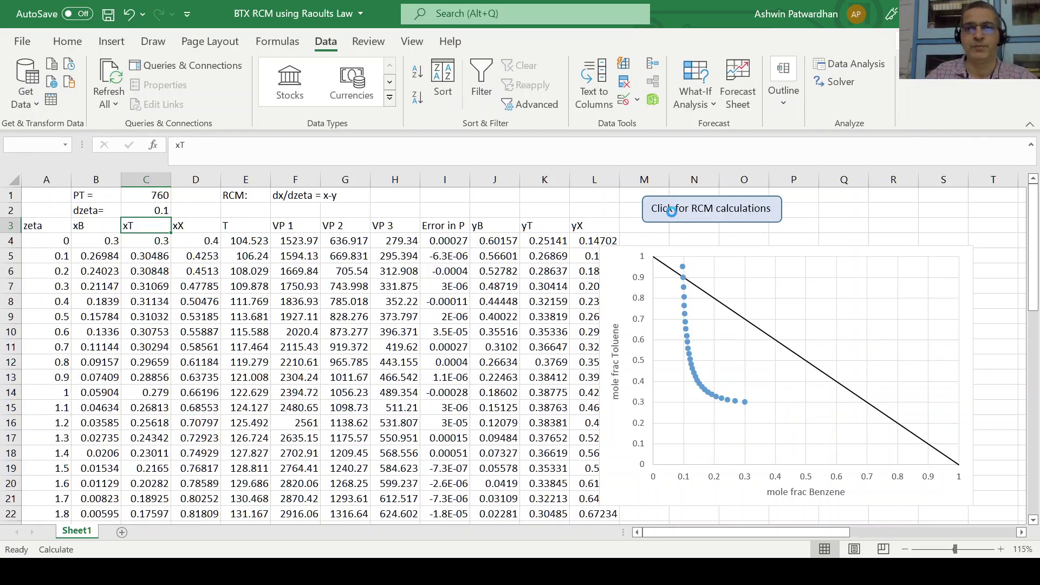
# - Set the starting composition to xB 0.9 in B4 and xT 0.09 in C4, and run the RCM calculations
pyautogui.click(97, 244)
pyautogui.write('.9')
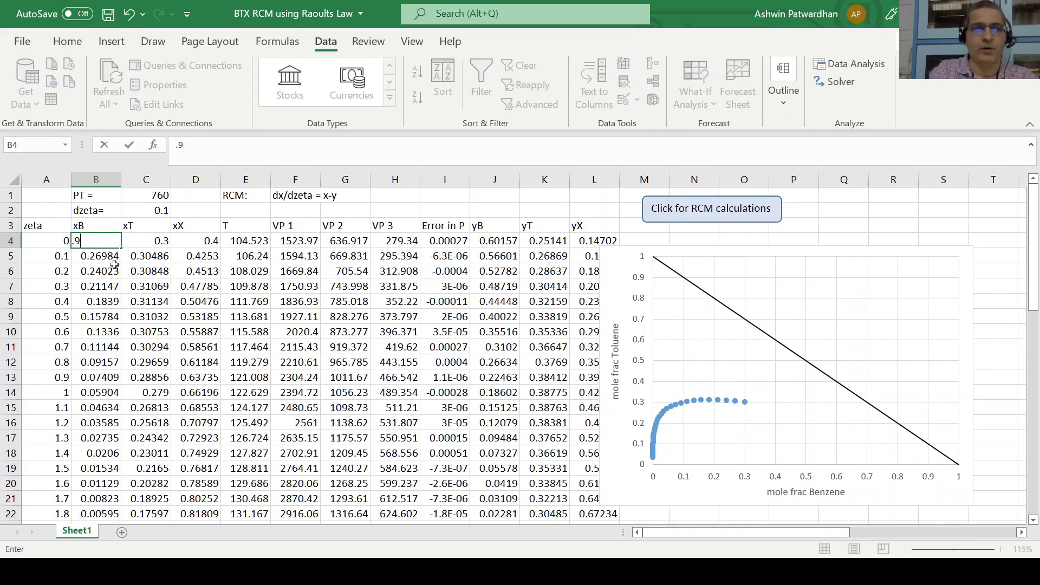
pyautogui.click(142, 239)
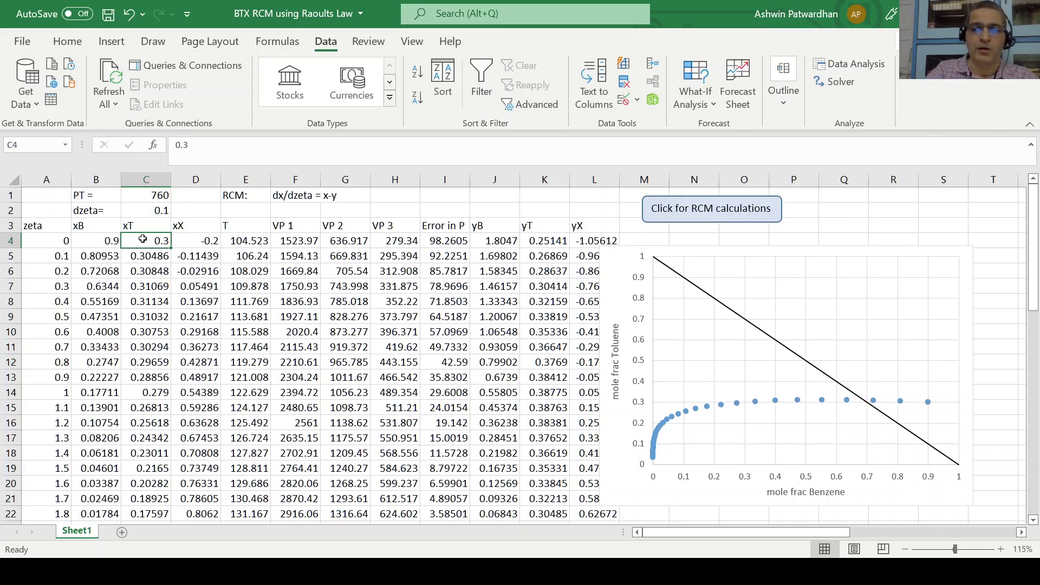
pyautogui.write('.09')
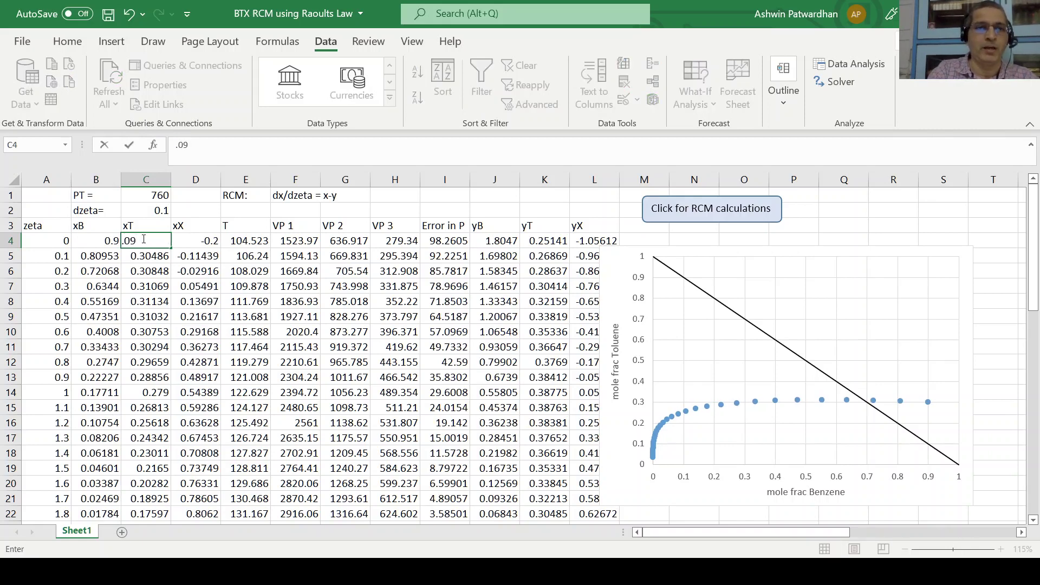
pyautogui.press('Return')
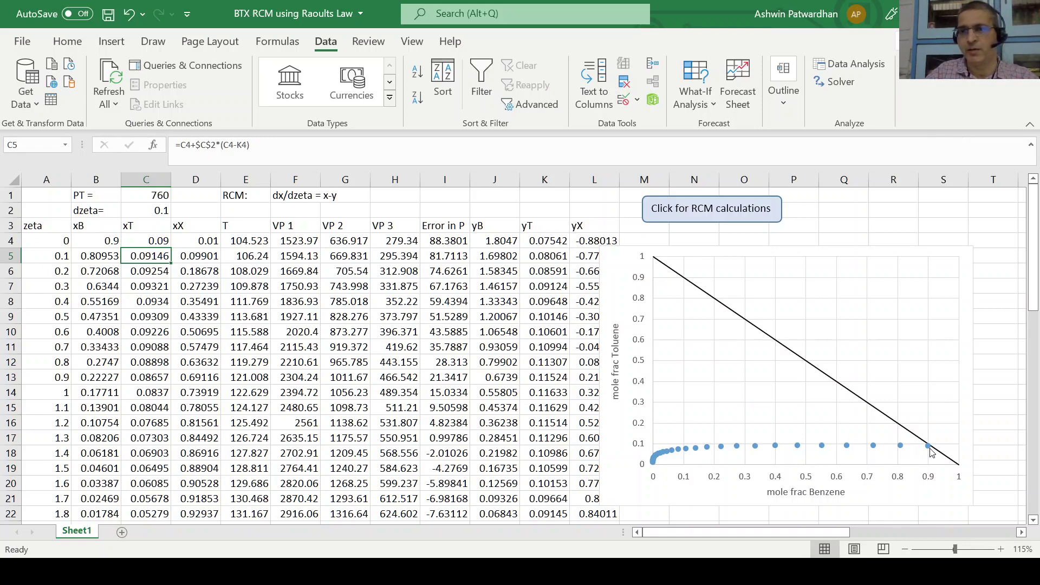
pyautogui.click(726, 215)
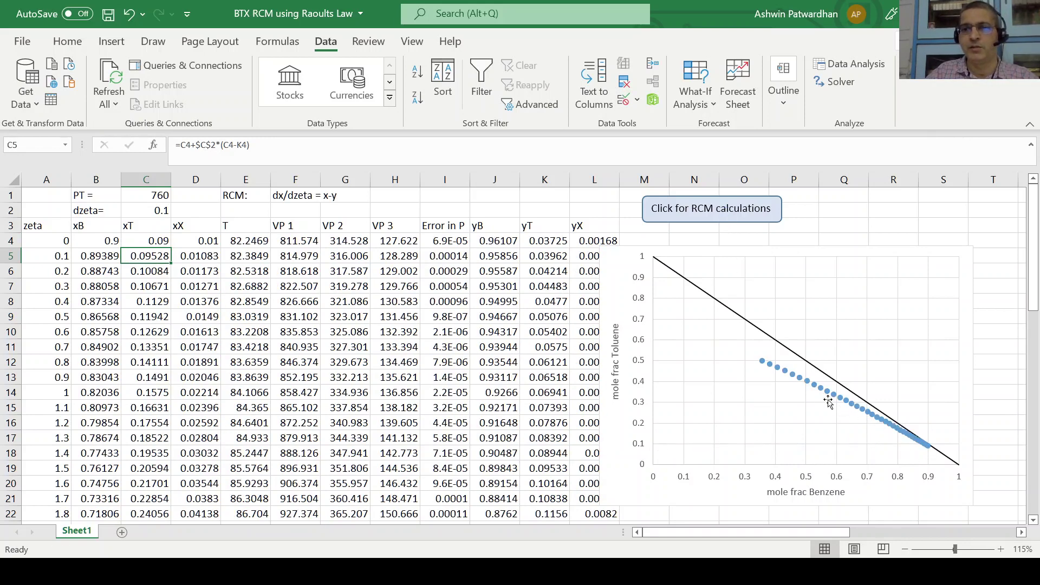
# - Increase dzeta in C2 to 0.2 and recalculate the residue curve
pyautogui.click(156, 211)
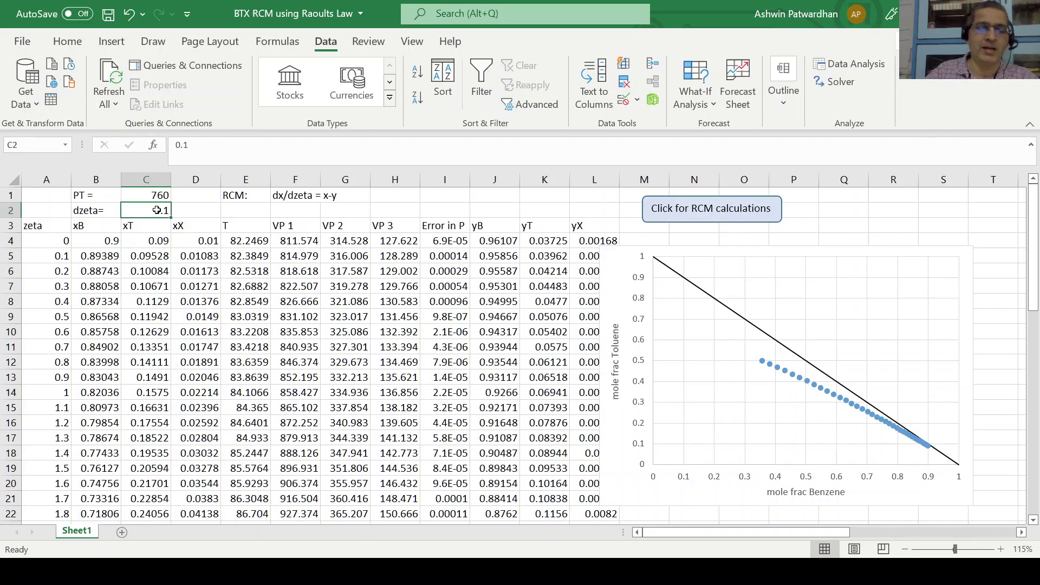
pyautogui.write('0.2')
pyautogui.press('Return')
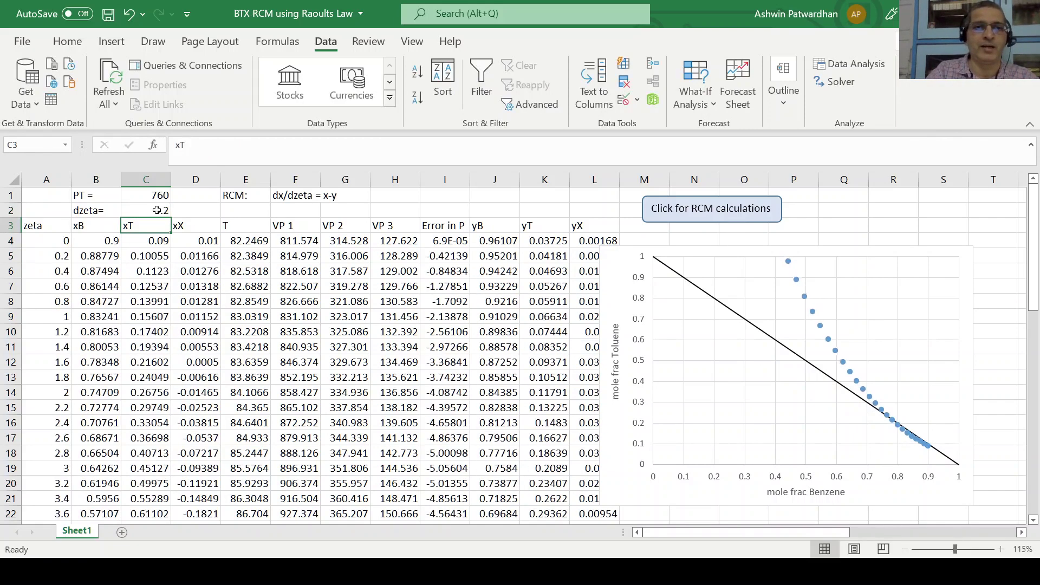
pyautogui.click(697, 212)
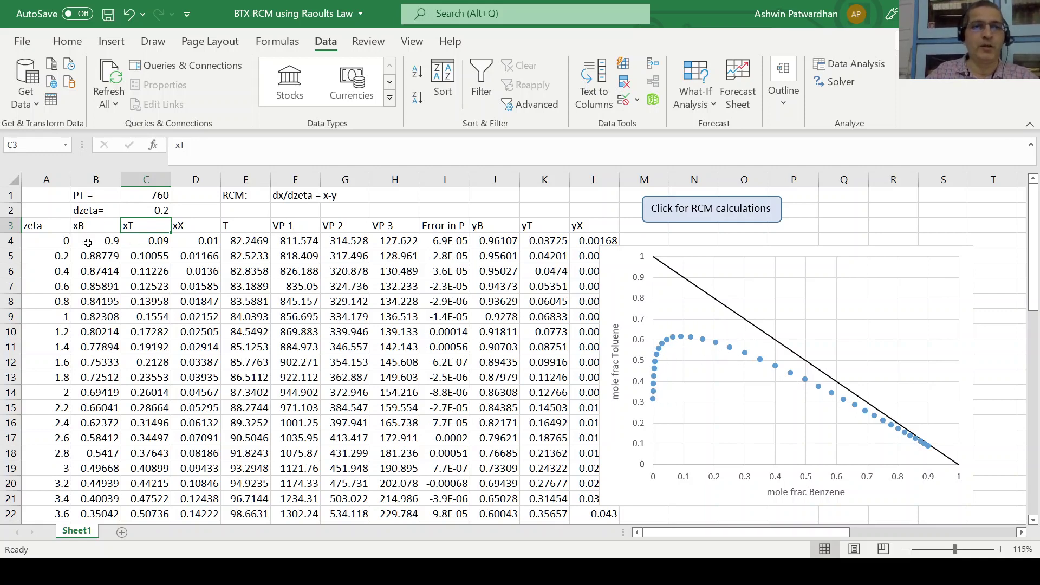
# - Set the starting benzene fraction xB in B4 to 0.95
pyautogui.click(112, 242)
pyautogui.write('0.95')
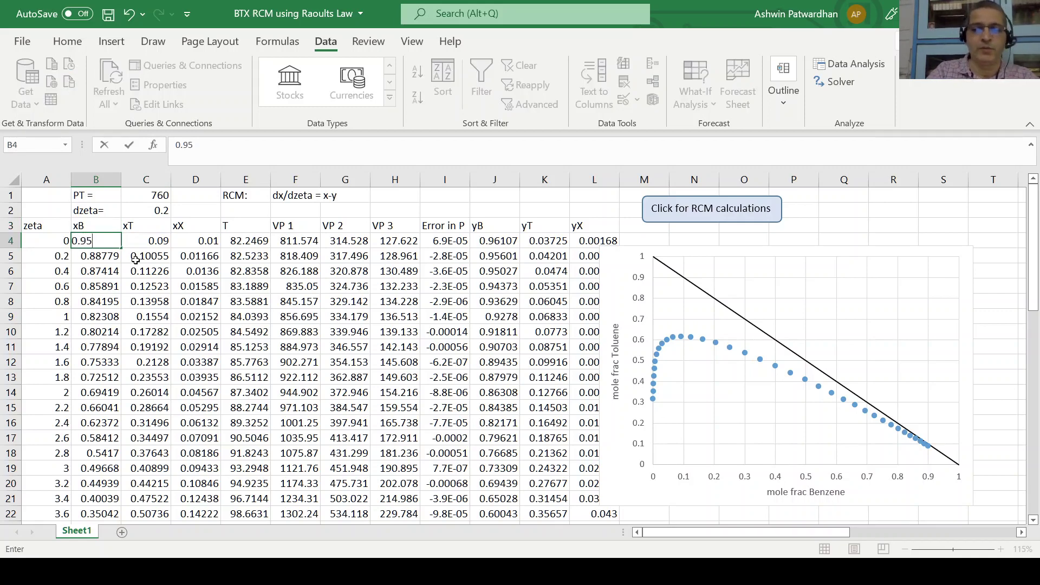
pyautogui.press('Tab')
# - Try 0.99, 0.099 and 0.094 as the starting toluene fraction xT in C4
pyautogui.write('0.')
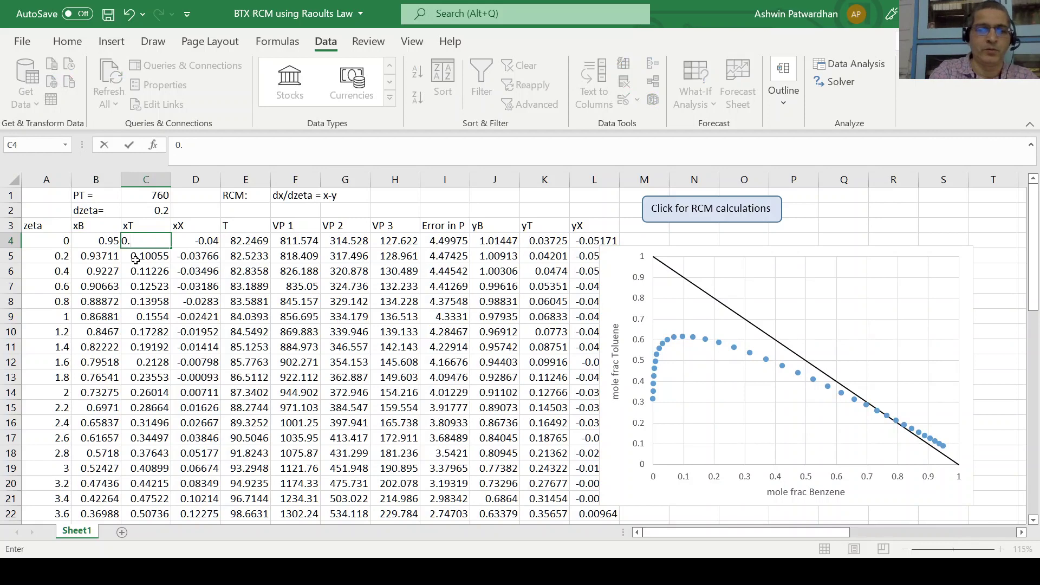
pyautogui.write('99')
pyautogui.press('Tab')
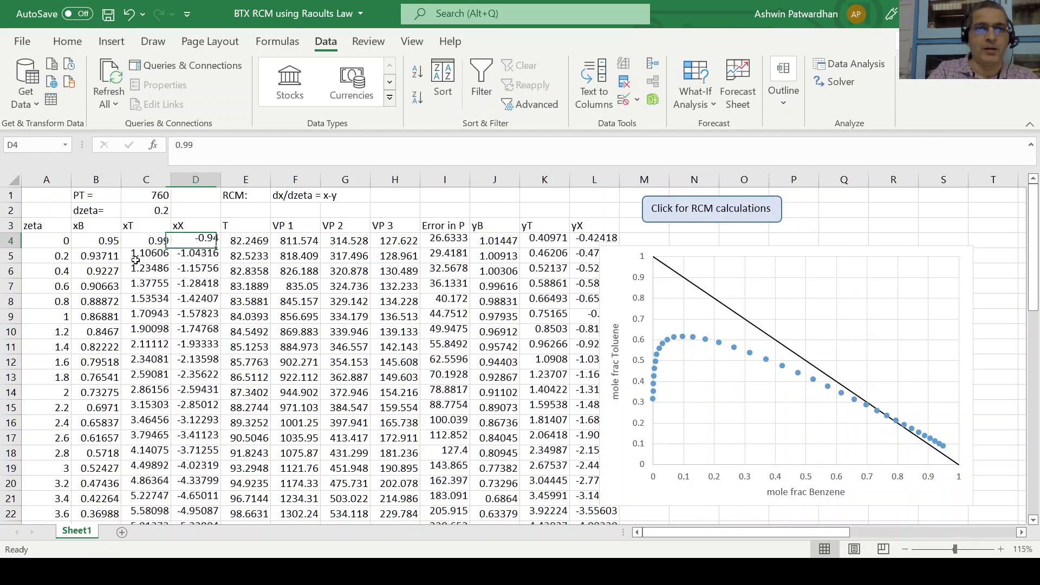
pyautogui.press('Left')
pyautogui.write('0.099')
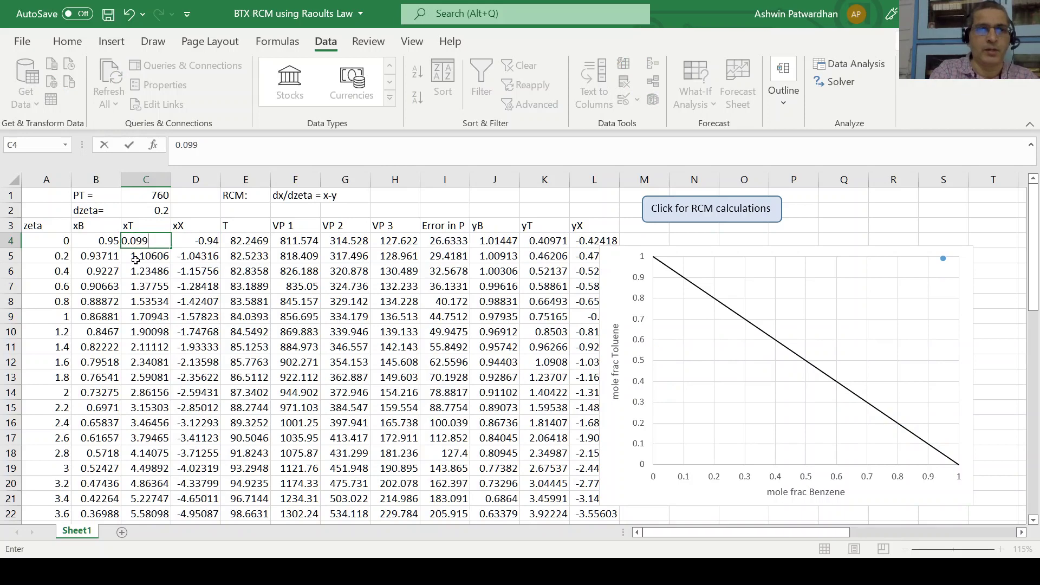
pyautogui.press('Return')
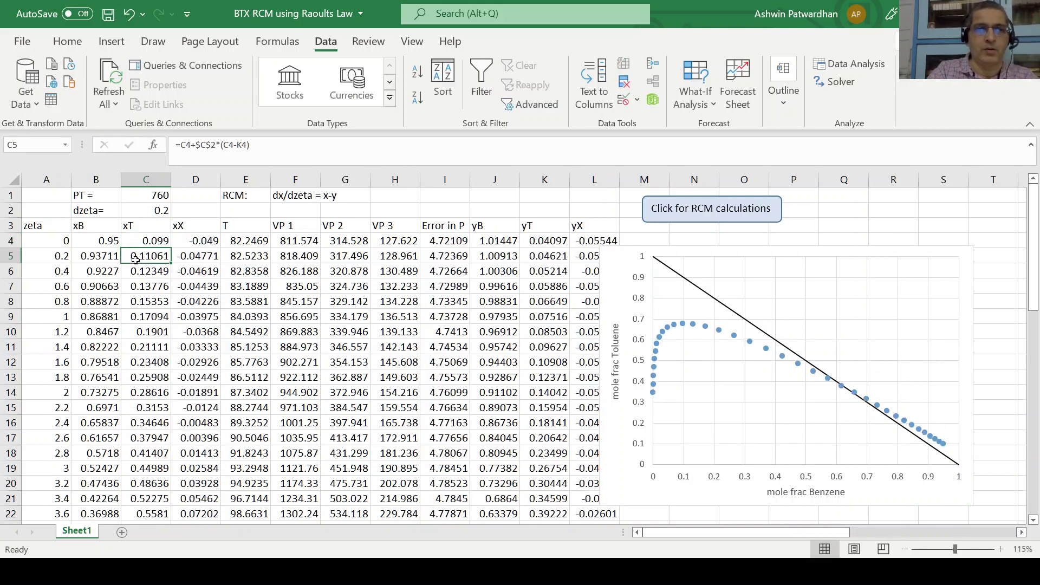
pyautogui.press('Up')
pyautogui.write('.094')
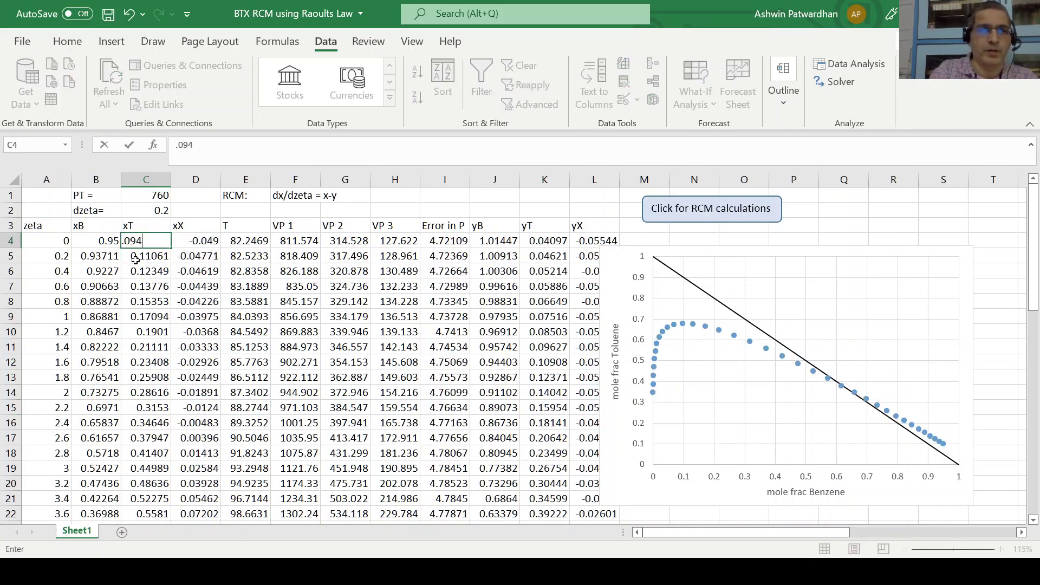
pyautogui.press('Return')
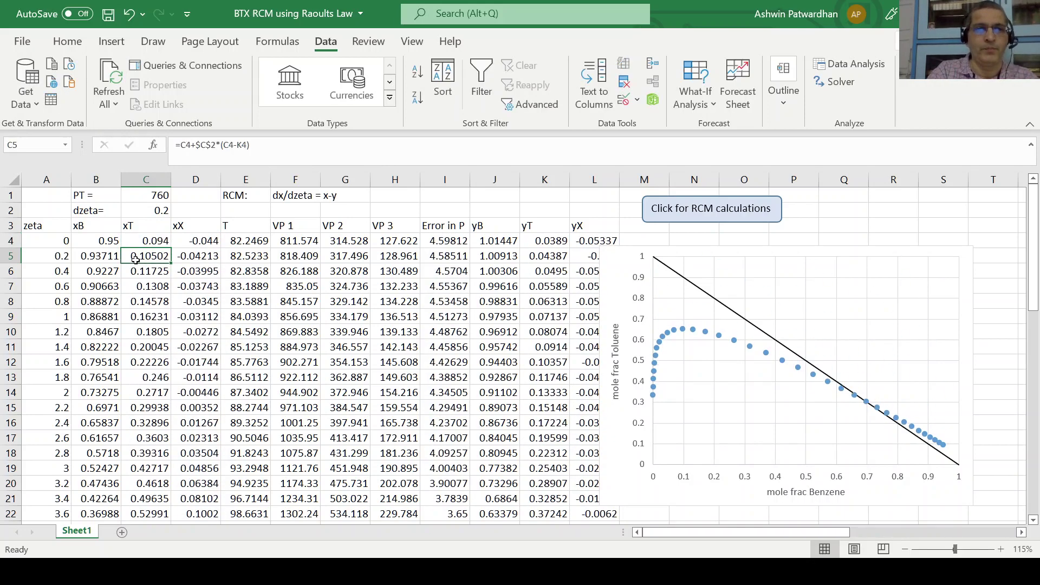
# - Set the starting toluene fraction xT in C4 to 0.049 and run the RCM calculations
pyautogui.press('Up')
pyautogui.write('.0')
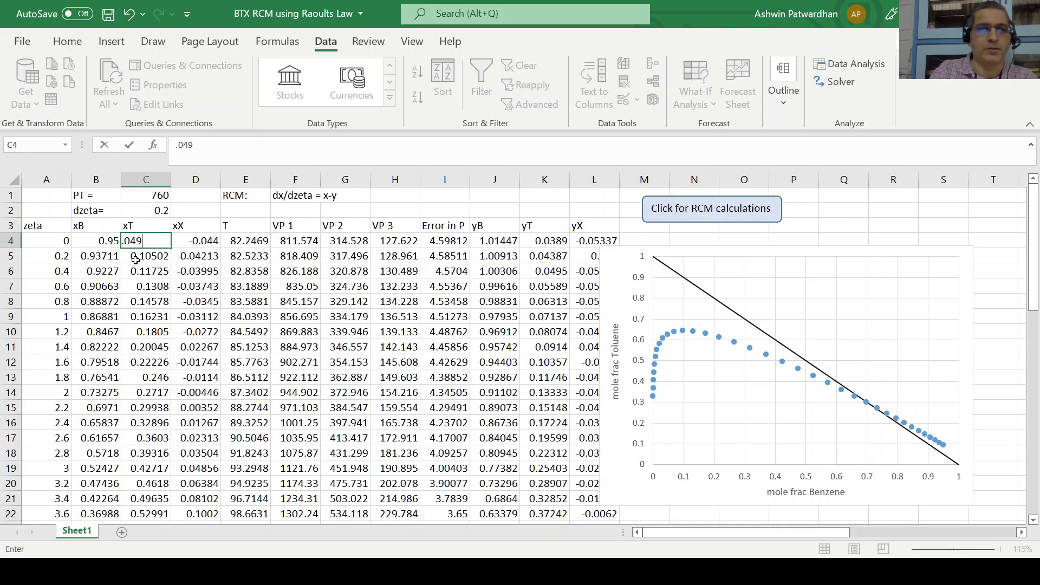
pyautogui.write('49')
pyautogui.press('Return')
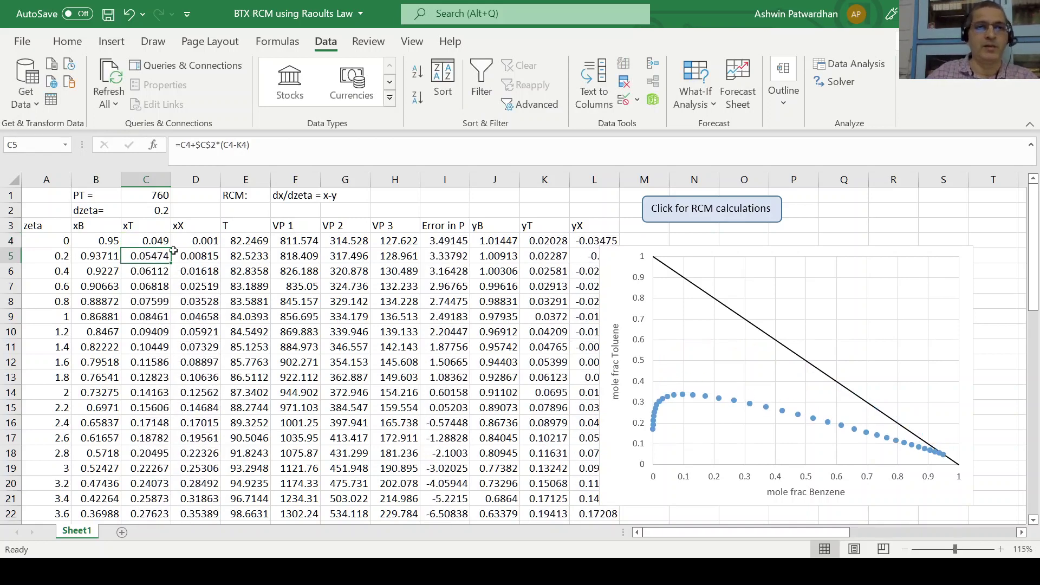
pyautogui.click(705, 217)
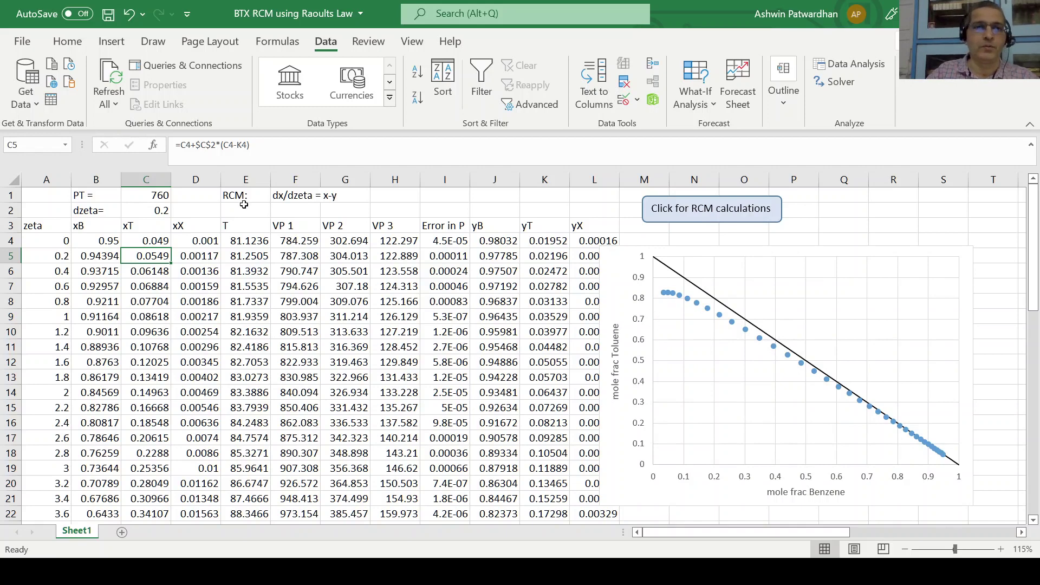
# - Increase dzeta in C2 to 0.3 and recalculate the residue curve
pyautogui.click(157, 209)
pyautogui.write('.3')
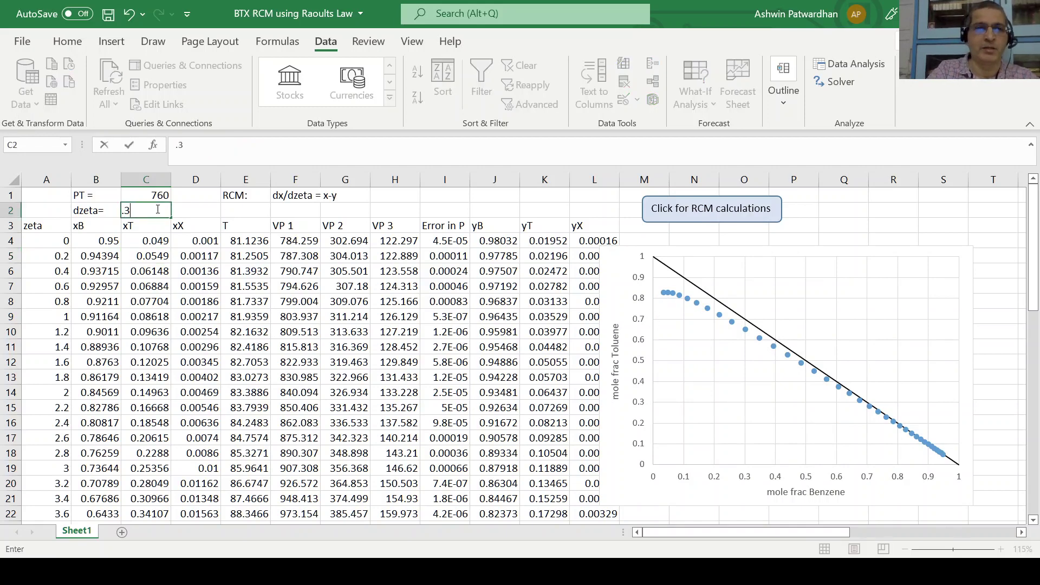
pyautogui.press('Return')
pyautogui.click(701, 208)
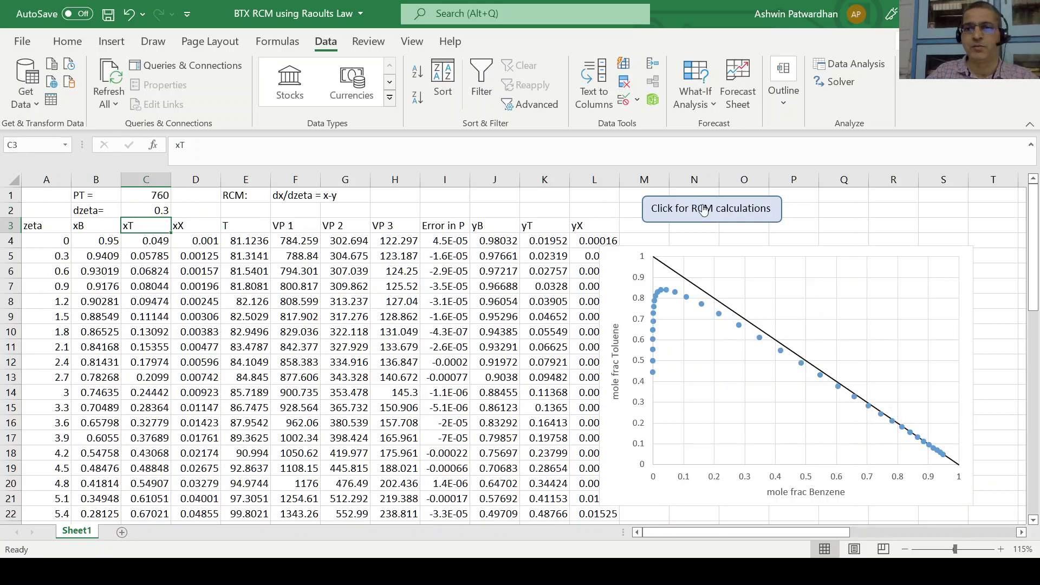